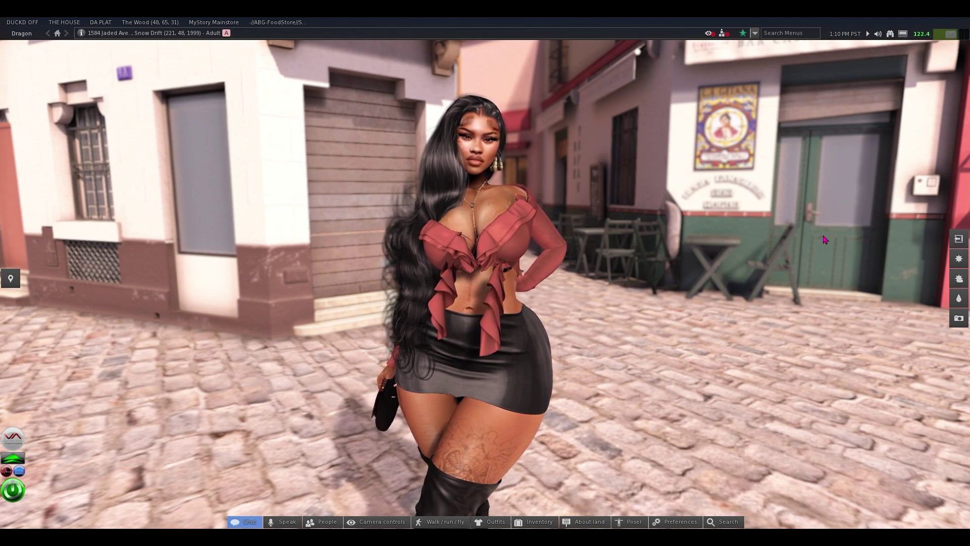
Step: Review the Display preferences, cancel without changing anything, and look through the saved graphic presets
mouse_move(906, 36)
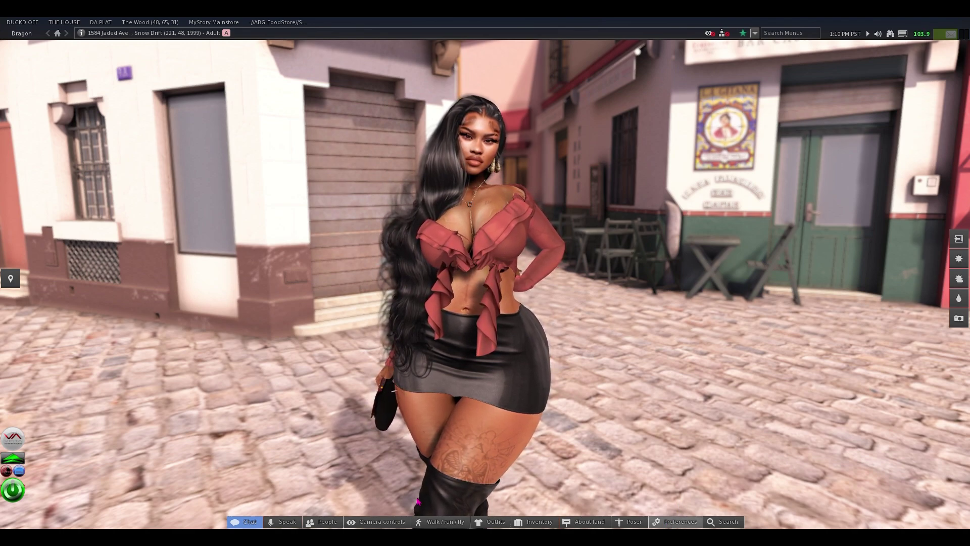
left_click(18, 34)
mouse_move(29, 49)
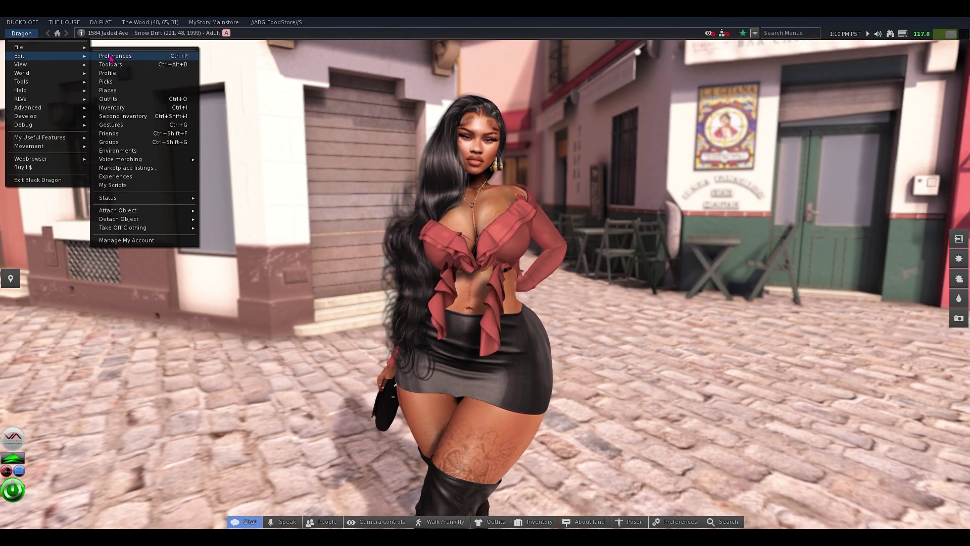
left_click(112, 57)
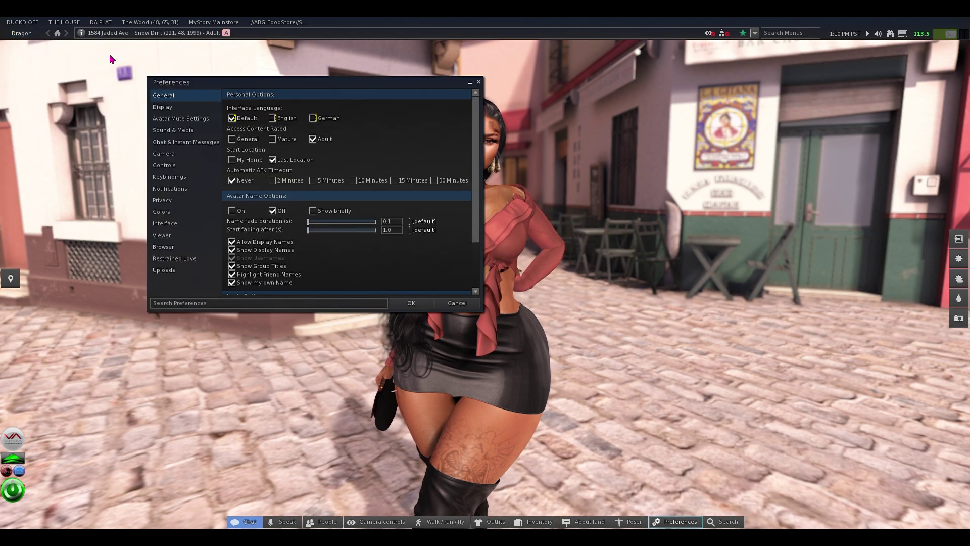
left_click(166, 108)
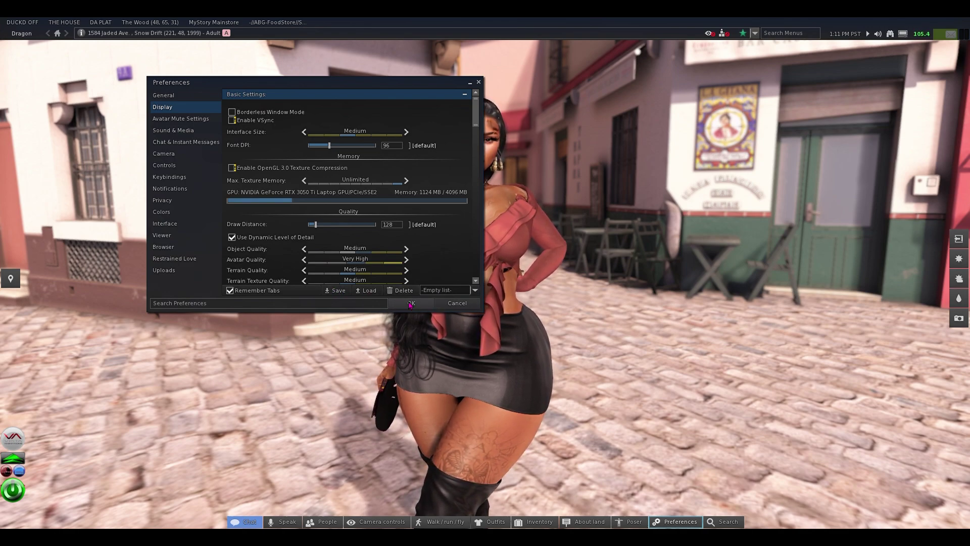
left_click(454, 303)
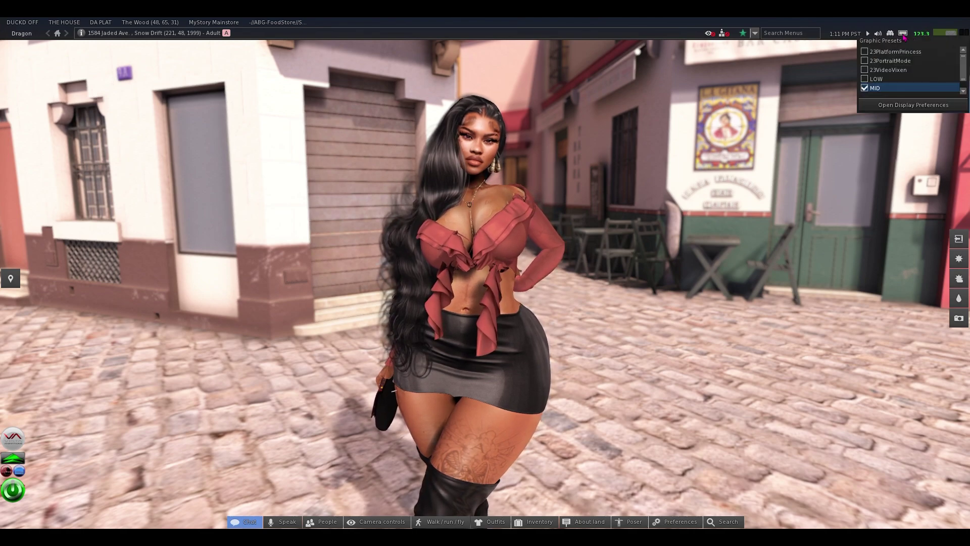
scroll(967, 71, "down", 1)
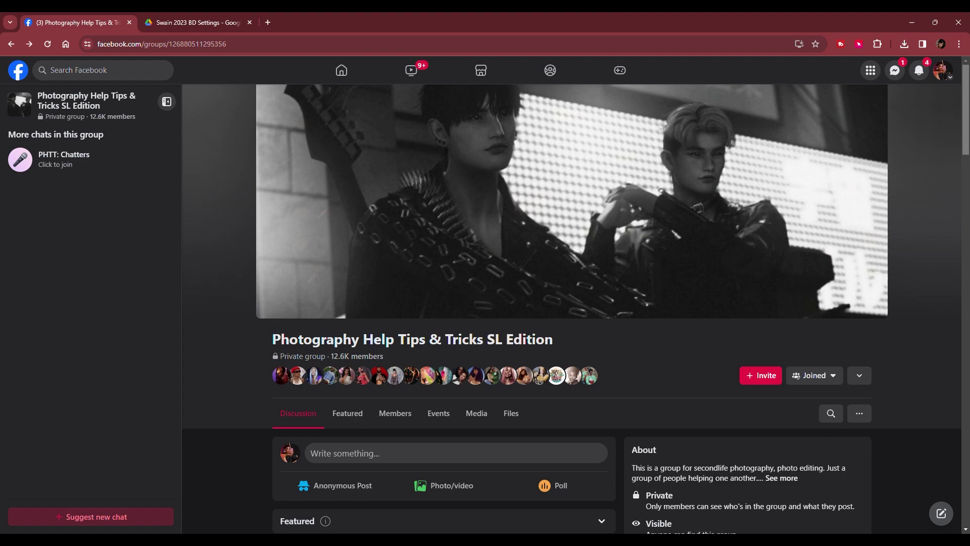
Step: Search the Photography Help Tips & Tricks SL Edition group for "graphic" and expand the New 2023 Swain Graphic Settings post
scroll(965, 127, "down", 5)
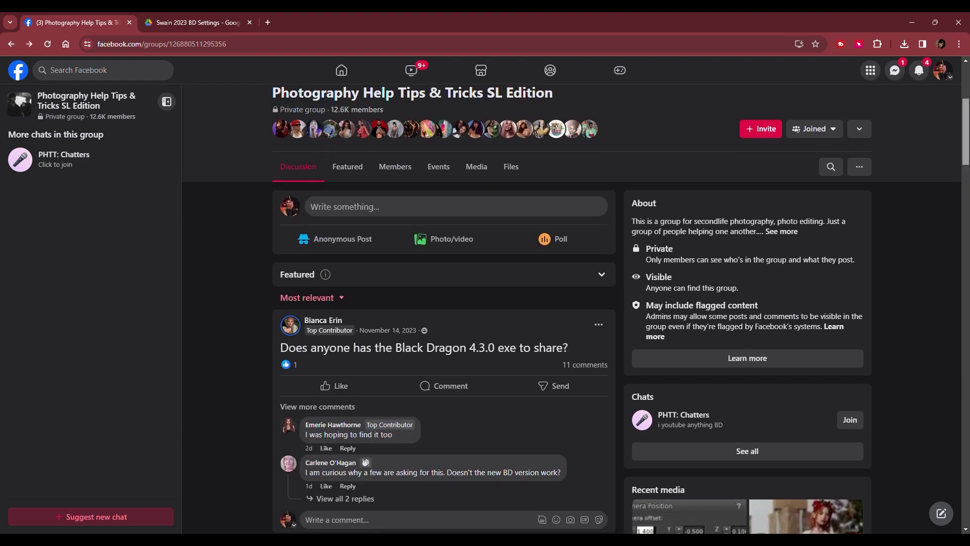
left_click(835, 169)
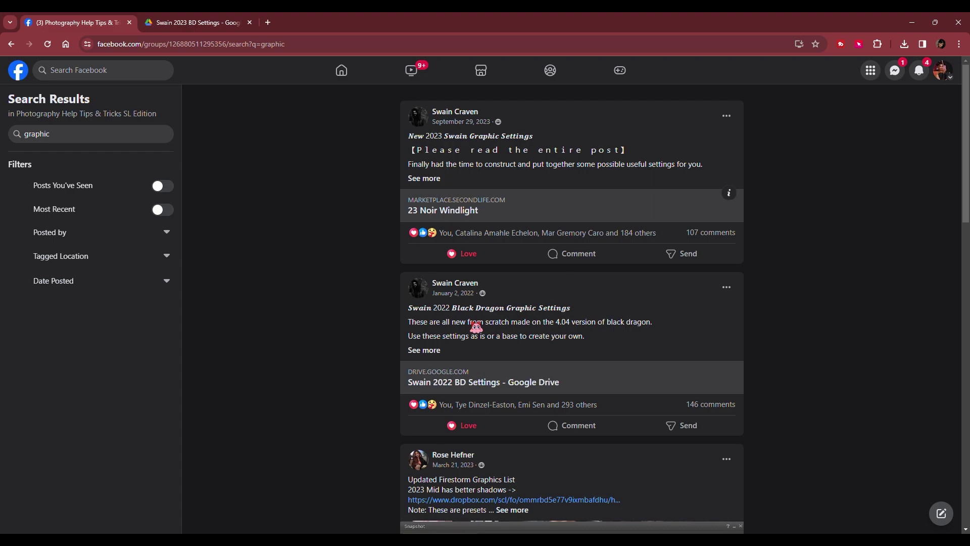
left_click(430, 180)
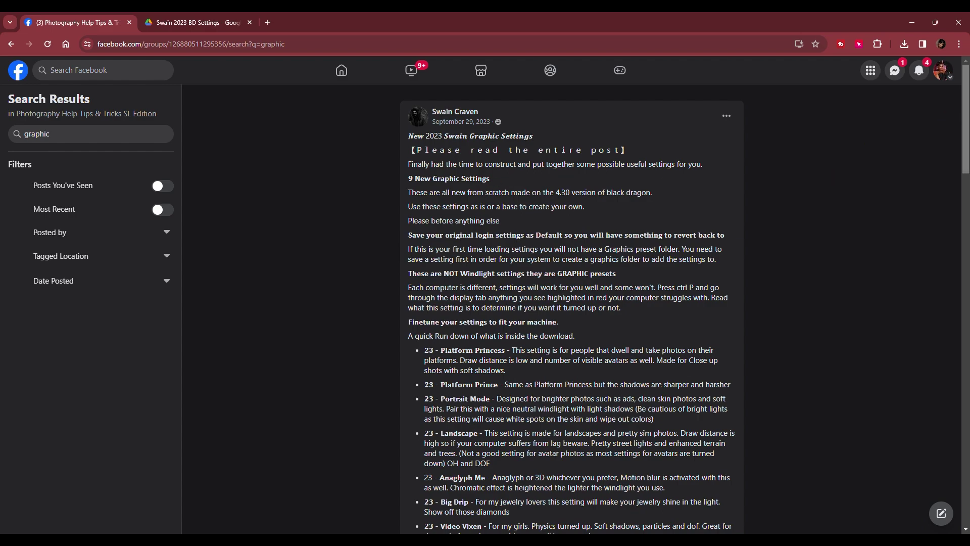
Step: Read the post's preset descriptions and install instructions, and open the linked Swain 2023 BD Settings Drive folder
scroll(966, 121, "down", 1)
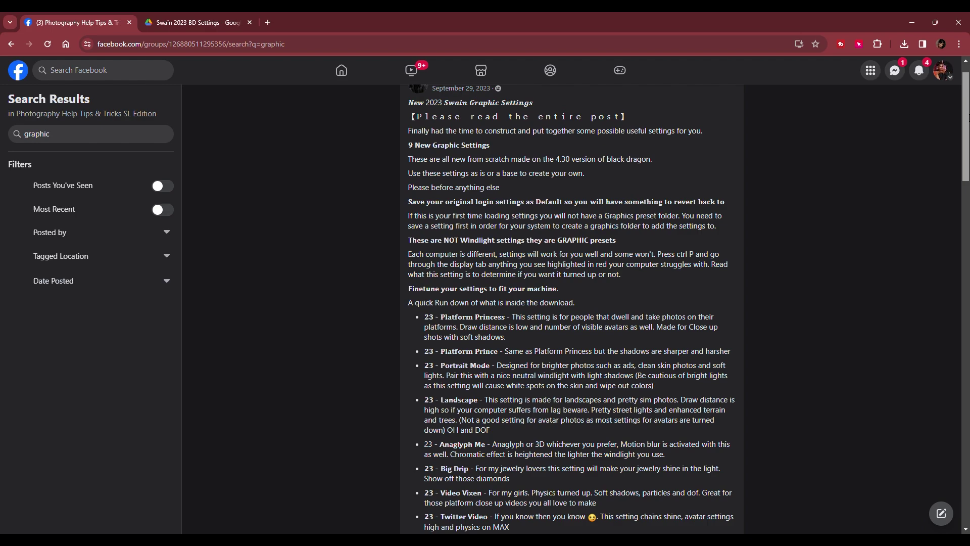
left_click_drag(968, 117, 968, 116)
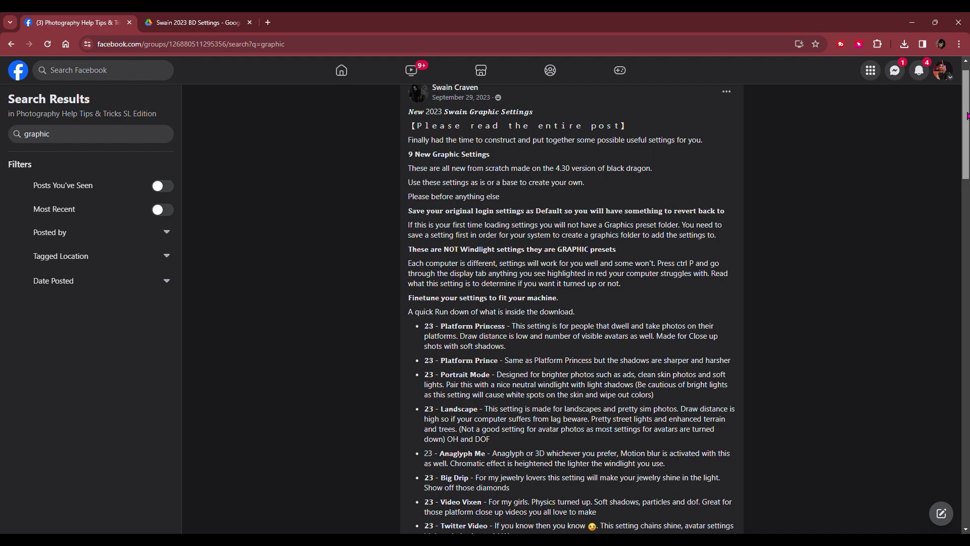
scroll(966, 116, "down", 2)
scroll(572, 308, "down", 5)
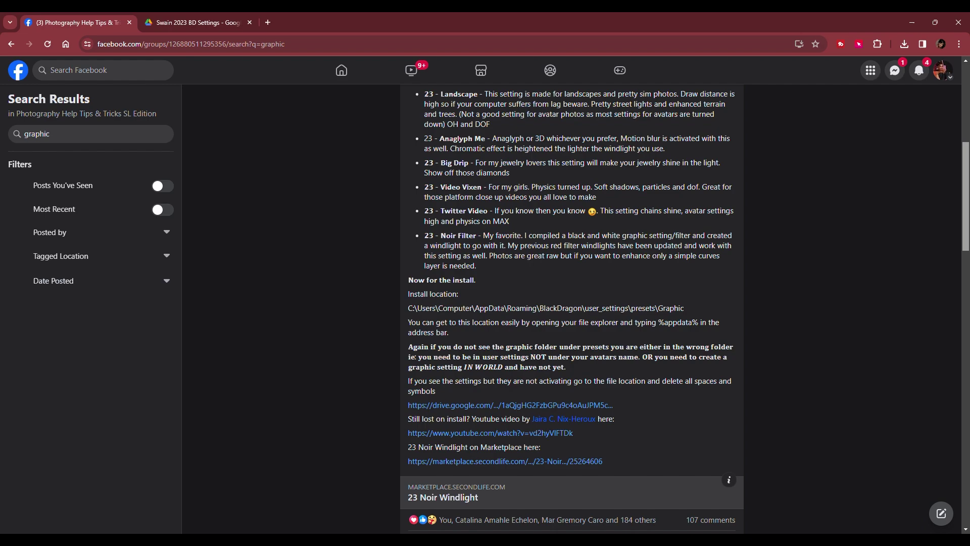
scroll(572, 308, "down", 1)
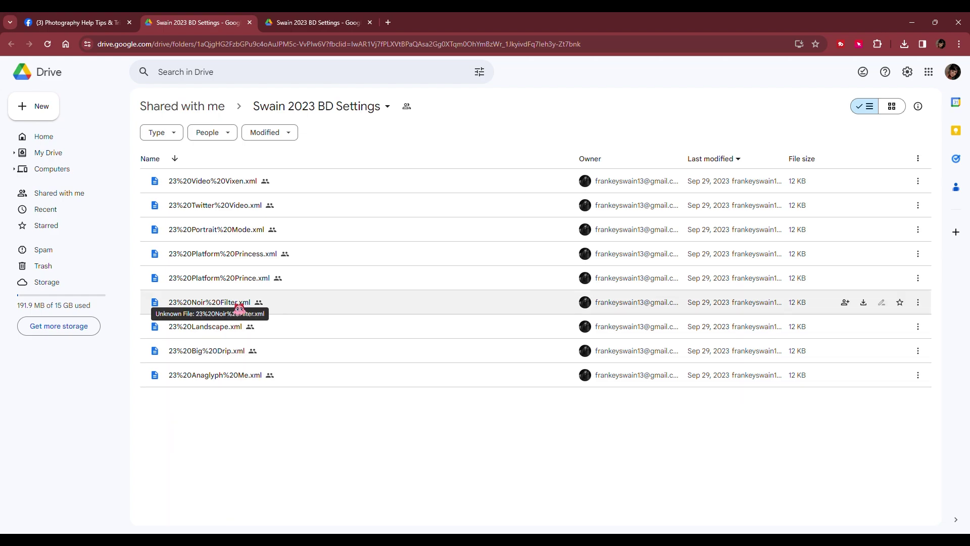
Step: Download the 23 Noir Filter, 23 Landscape and 23 Anaglyph Me XML files from the shared folder, accepting the file-type warnings
right_click(239, 309)
left_click(287, 340)
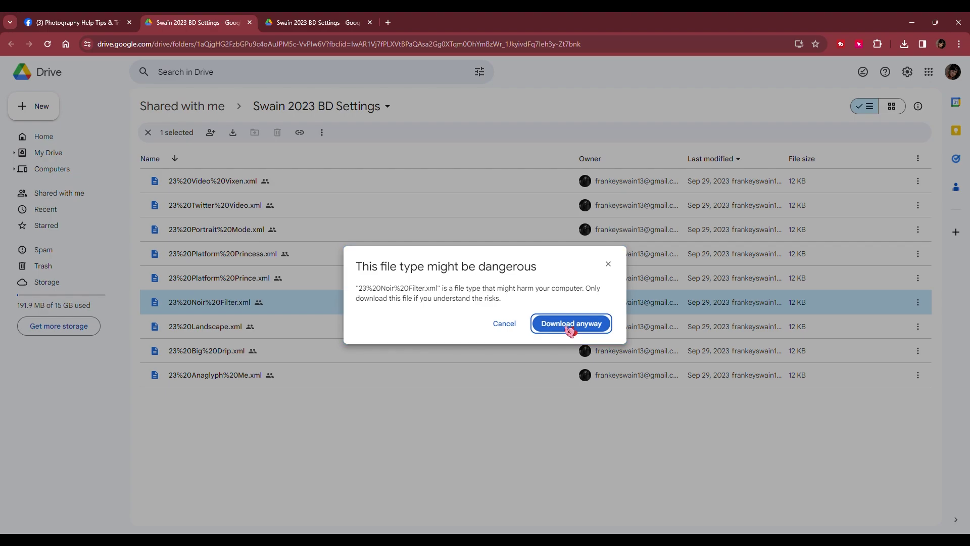
left_click(558, 334)
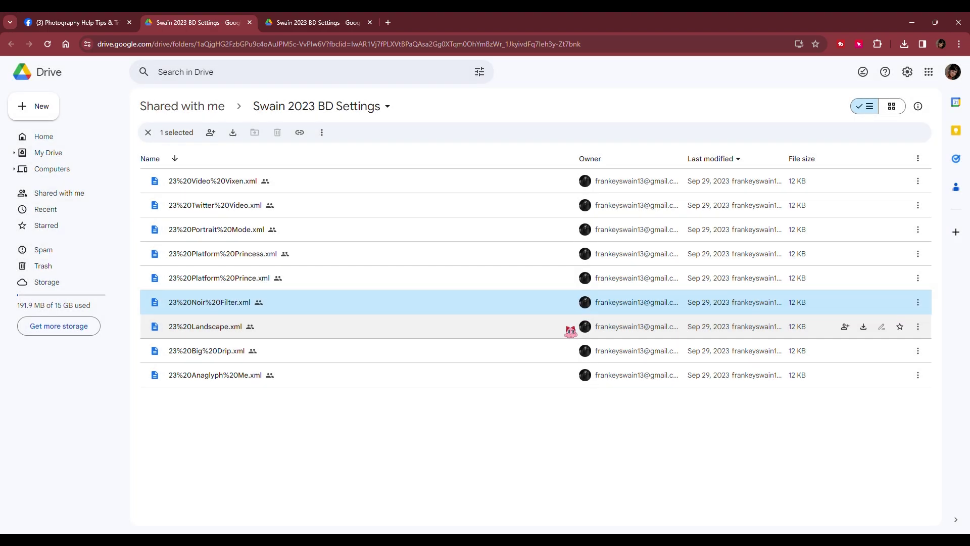
right_click(233, 336)
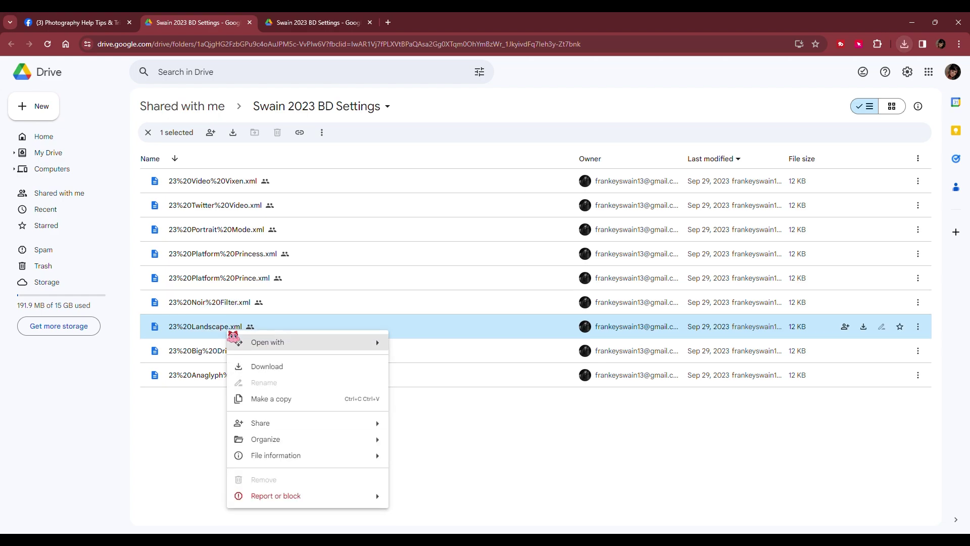
left_click(278, 369)
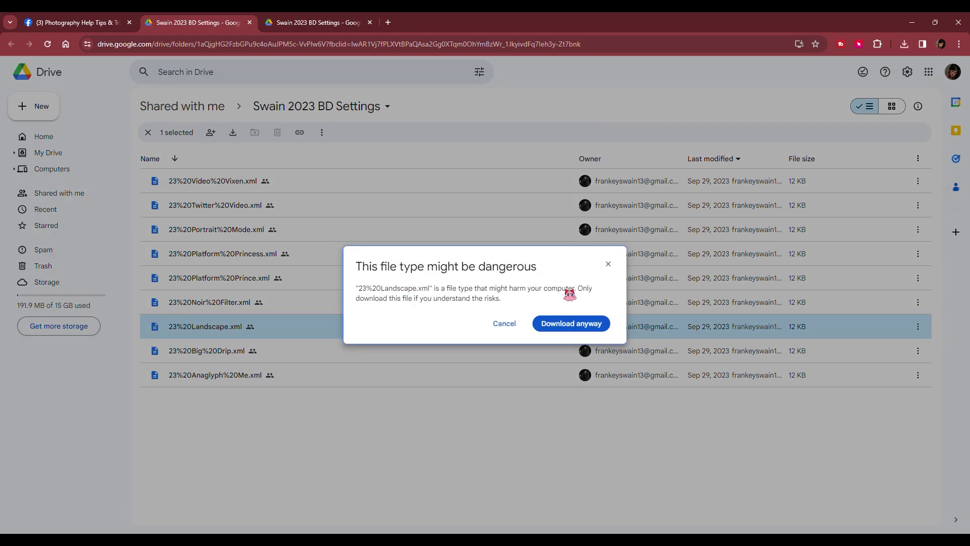
left_click(565, 325)
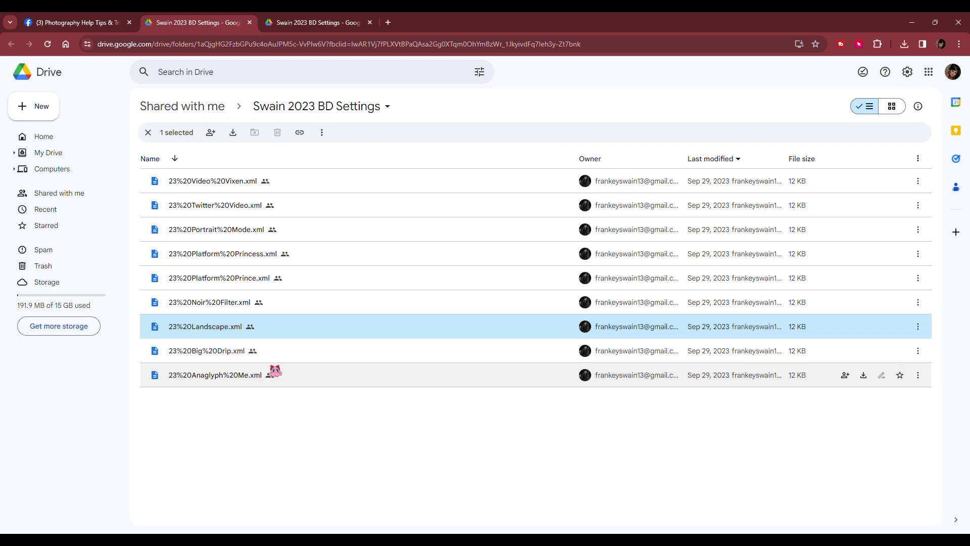
right_click(241, 382)
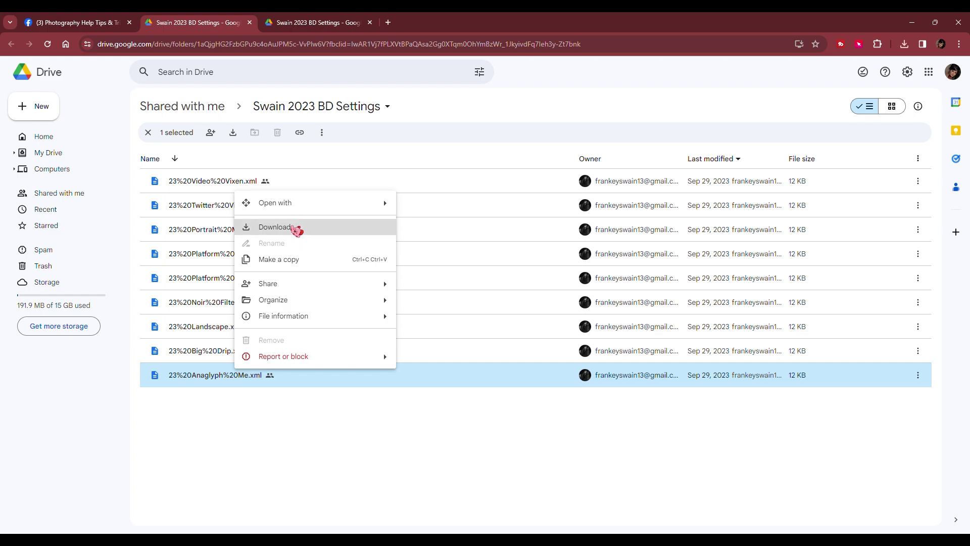
left_click(296, 229)
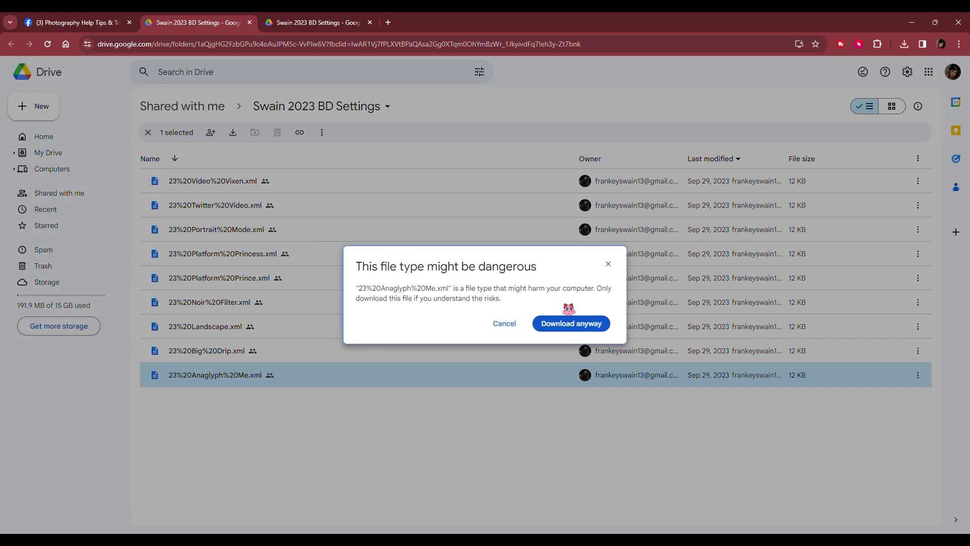
left_click(559, 325)
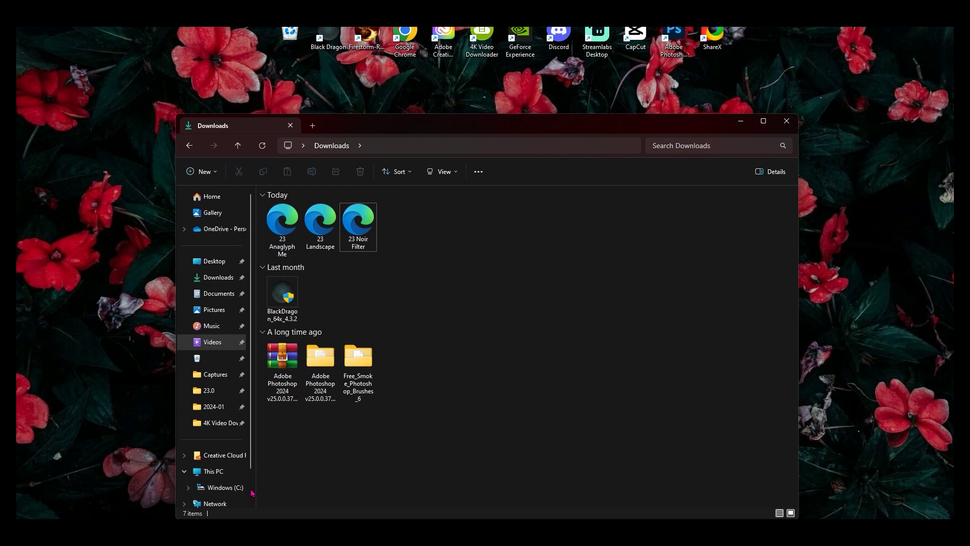
Step: Switch to the Windows (C:) drive in File Explorer and check the option for showing hidden items
left_click(213, 493)
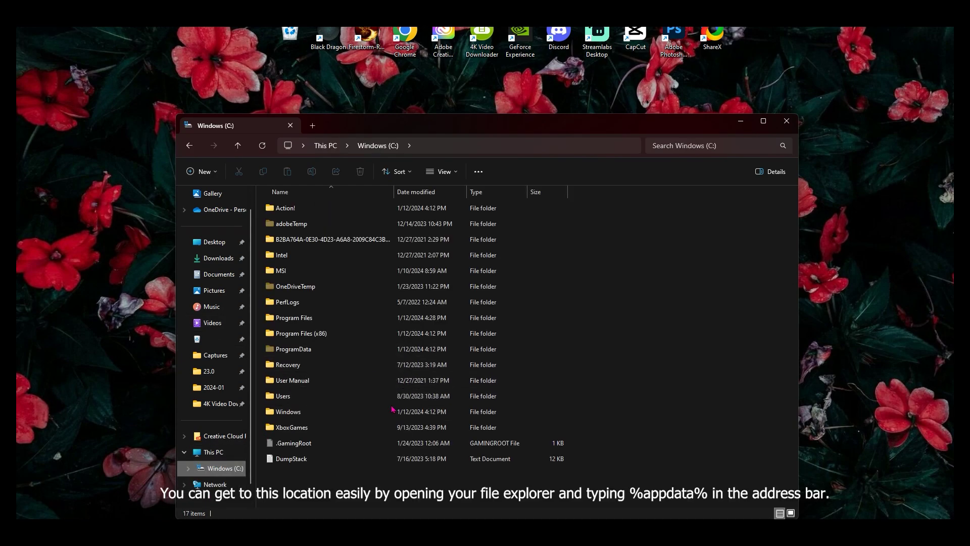
left_click(455, 173)
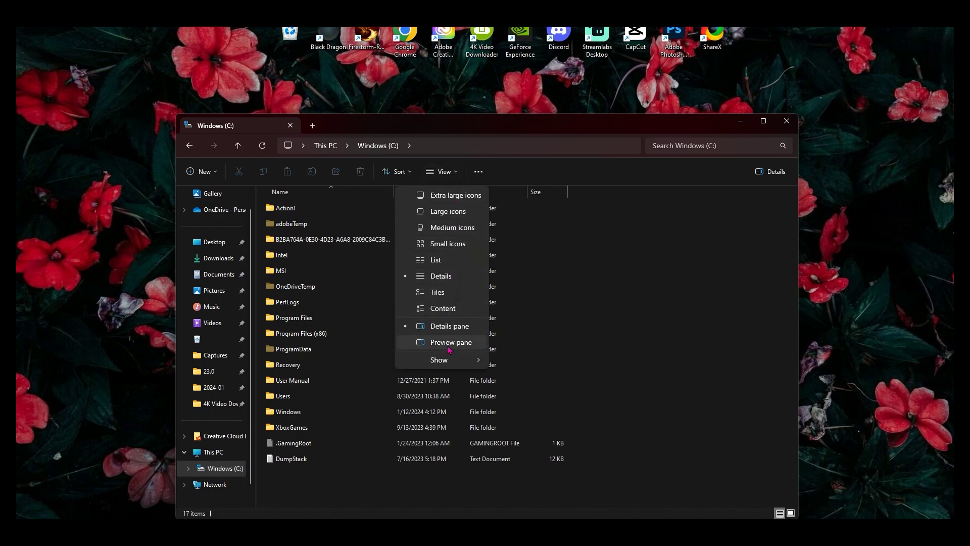
mouse_move(450, 362)
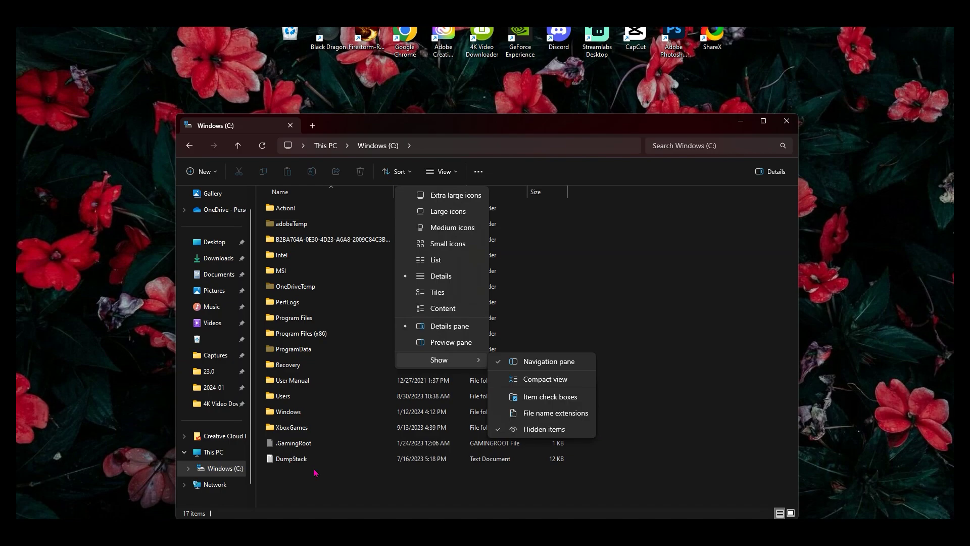
mouse_move(217, 468)
left_mouse_down()
mouse_move(245, 466)
mouse_move(281, 429)
mouse_move(212, 466)
mouse_move(212, 479)
left_mouse_up()
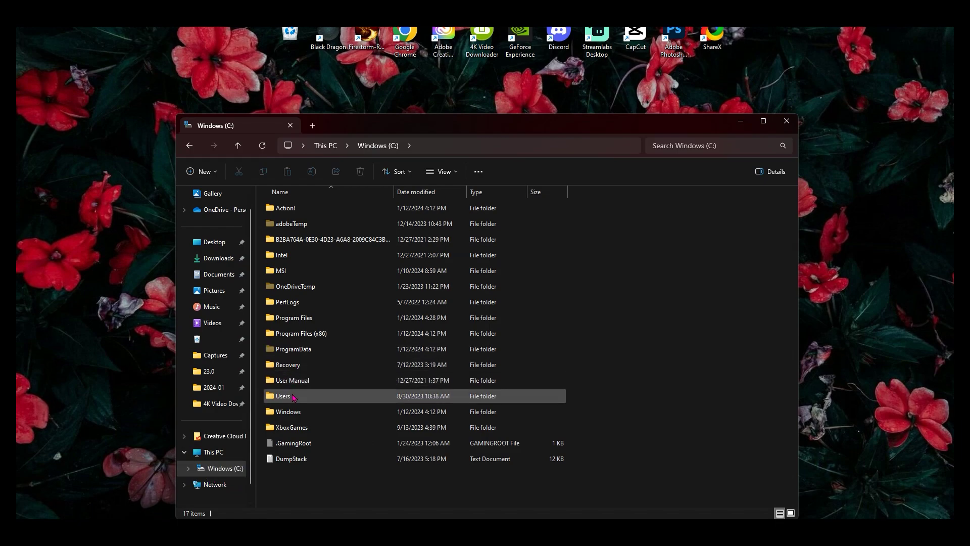
Step: Open the graphic presets folder by going through Users, the account's profile folder, AppData, Roaming, BlackDragon, user_settings and presets
double_click(293, 397)
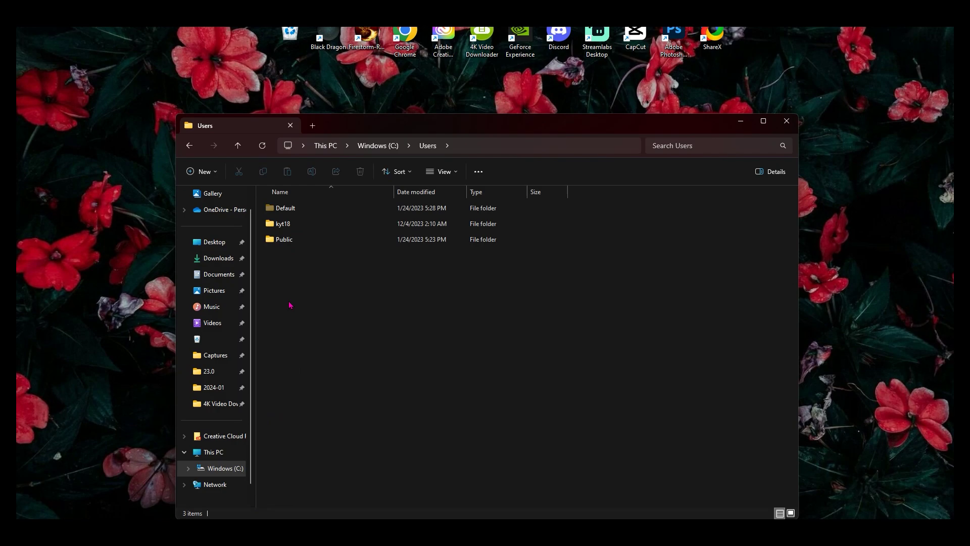
mouse_move(313, 226)
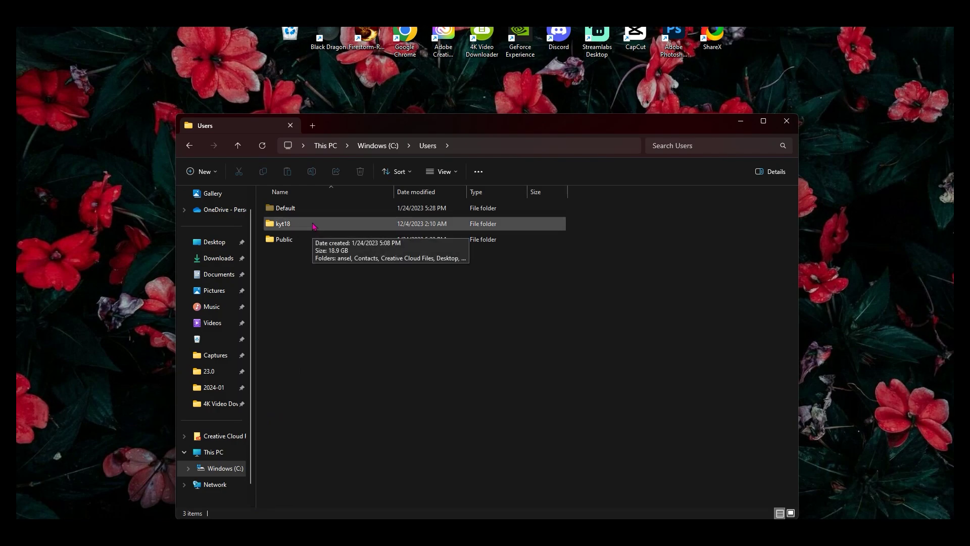
double_click(314, 226)
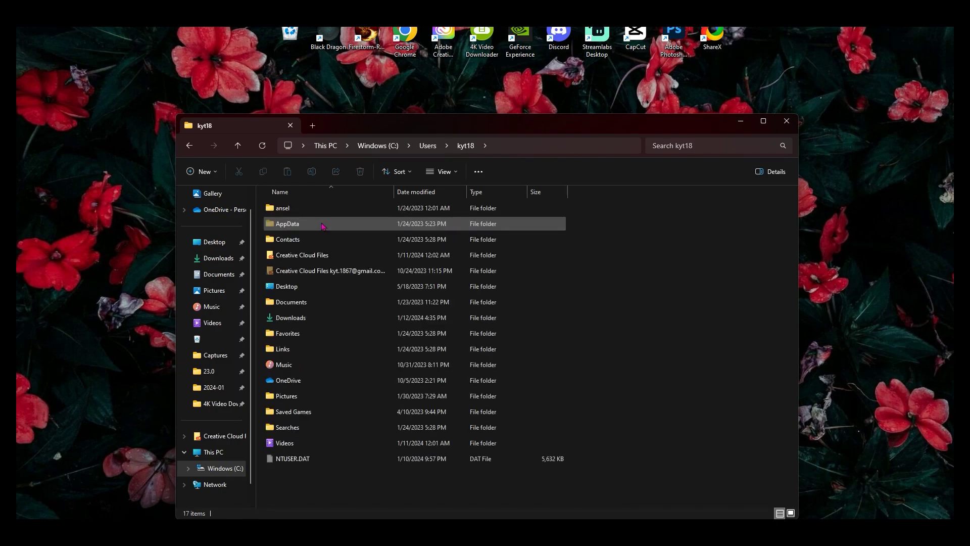
double_click(326, 226)
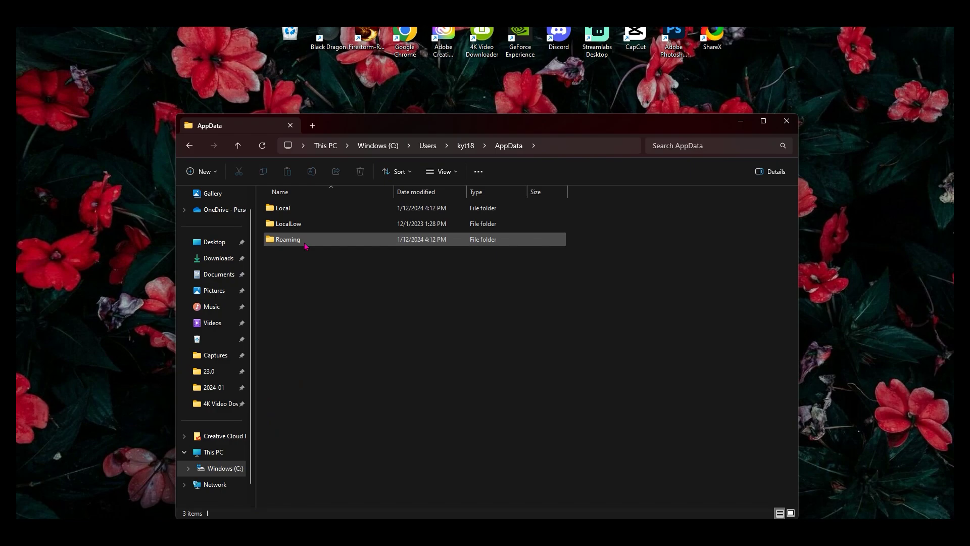
double_click(306, 246)
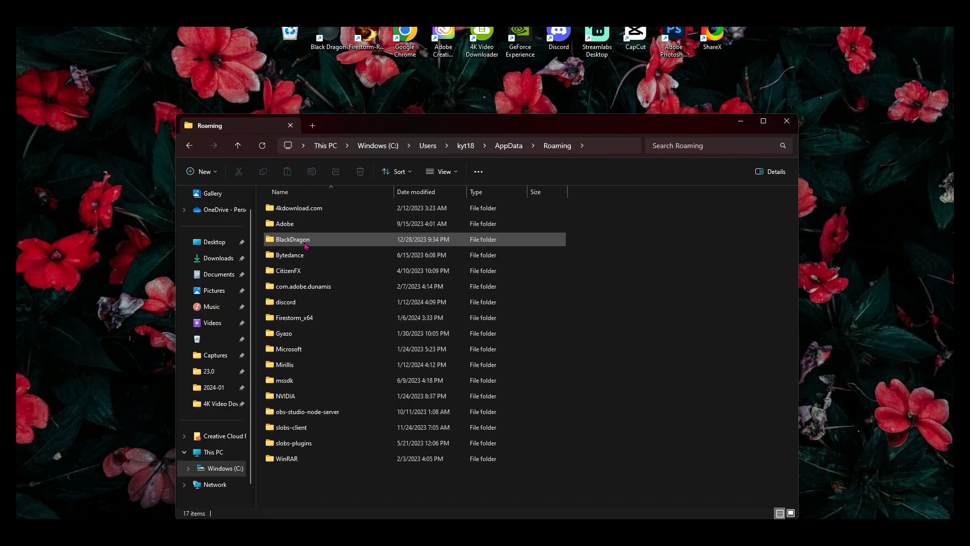
double_click(305, 244)
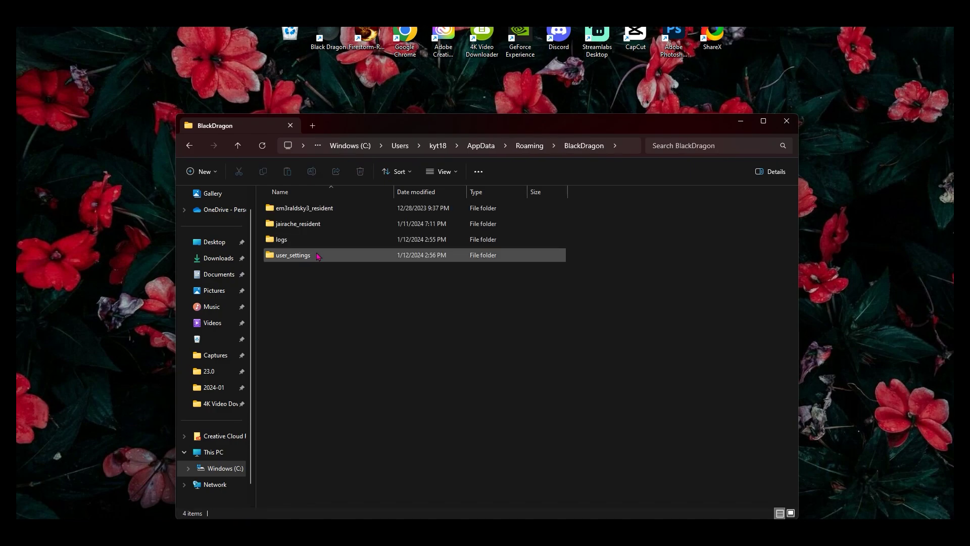
double_click(318, 257)
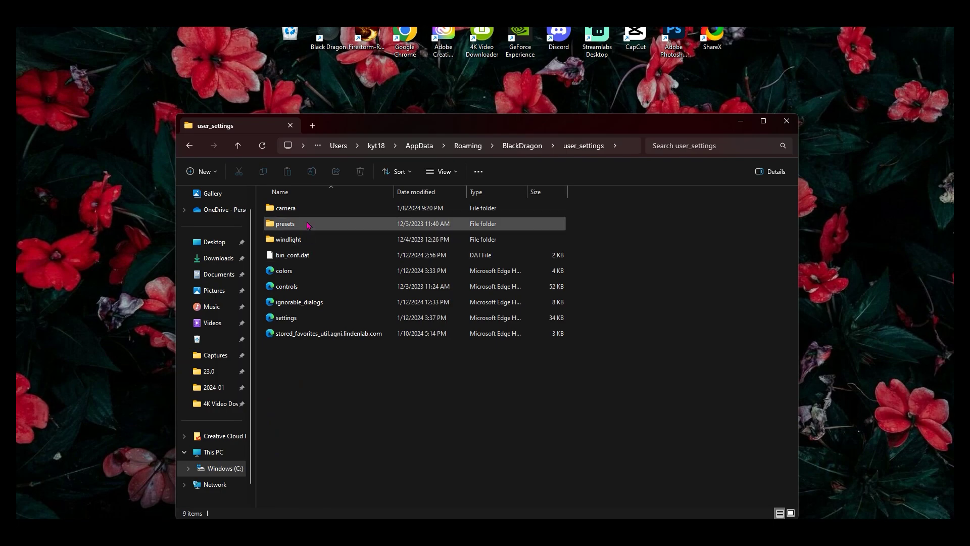
double_click(308, 225)
double_click(309, 209)
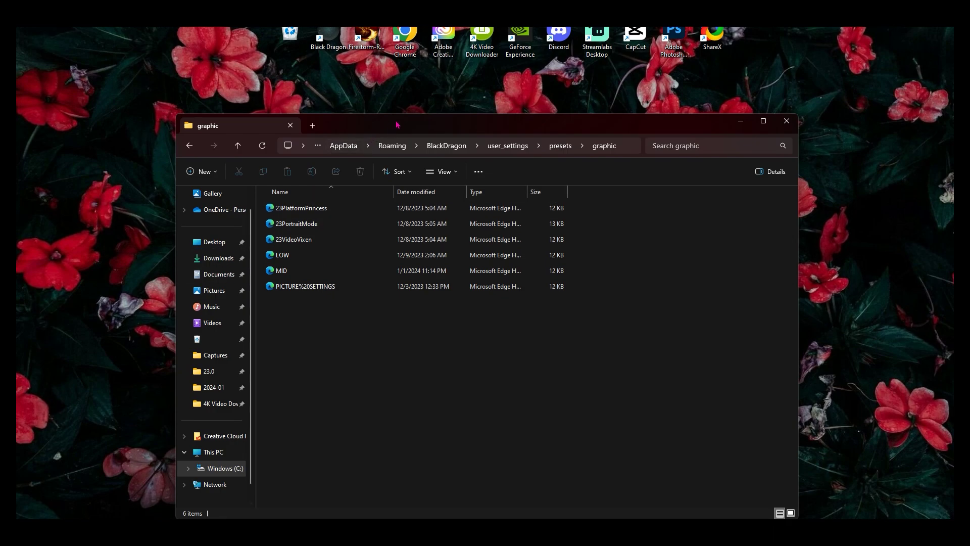
Step: Open a second File Explorer window on the Downloads folder, keeping the graphic folder window visible behind it
left_click_drag(393, 126, 495, 83)
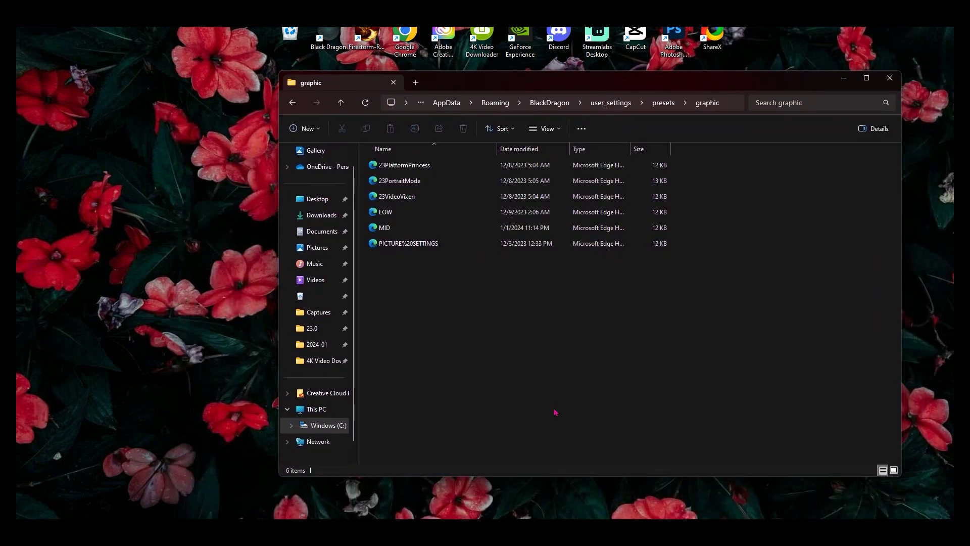
right_click(488, 526)
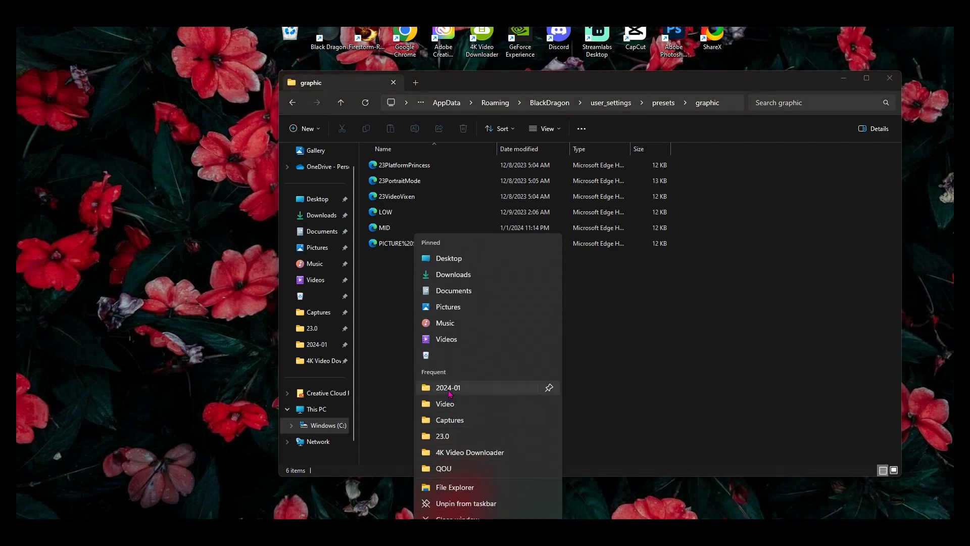
left_click(449, 395)
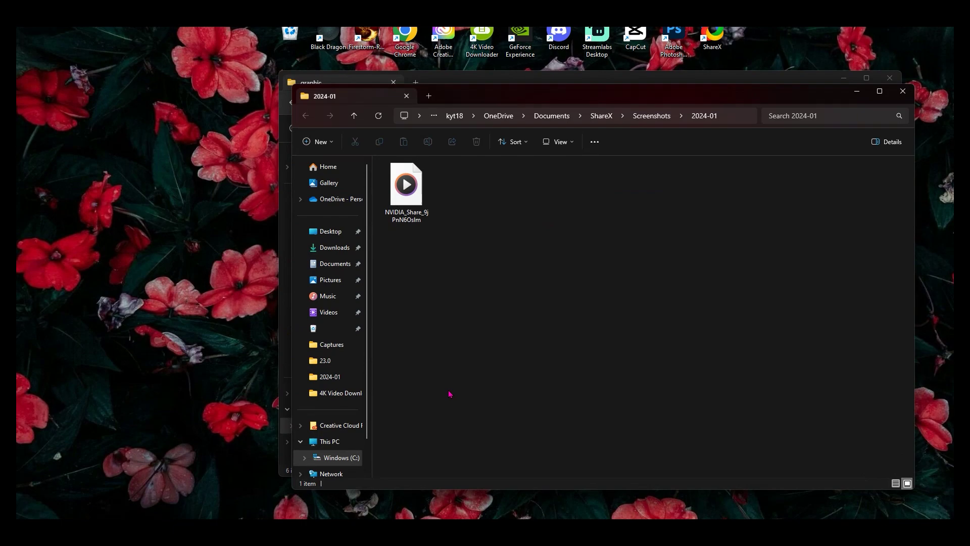
left_click_drag(514, 96, 597, 233)
left_click(417, 384)
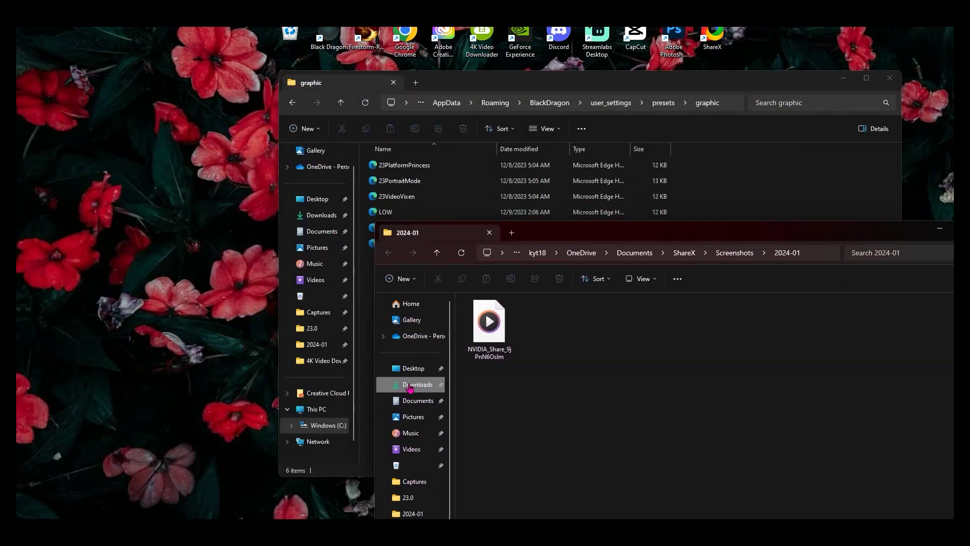
Step: Select the 23 Anaglyph Me, 23 Landscape and 23 Noir Filter files in Downloads and arrange that window beside the graphic folder
left_click(475, 347)
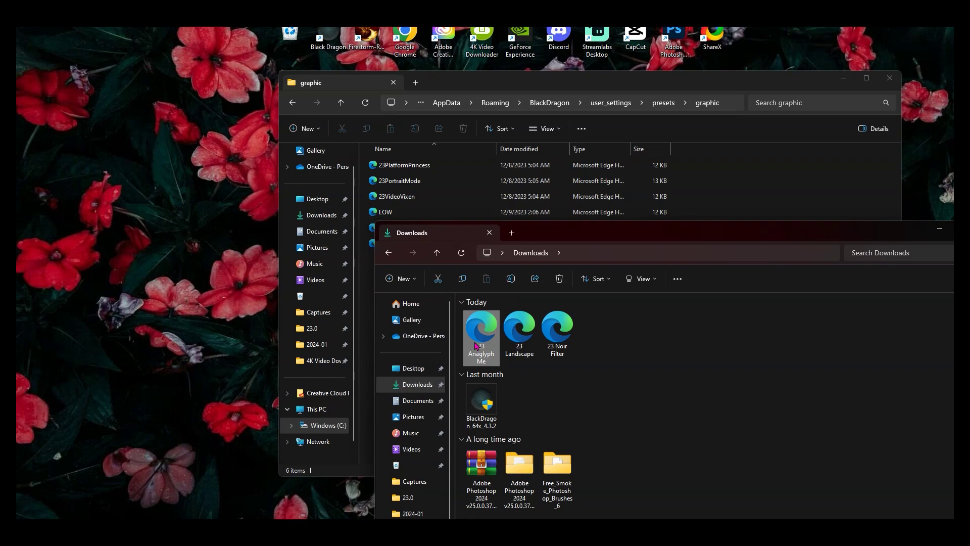
left_click(519, 343, "ctrl")
left_click(558, 340, "ctrl")
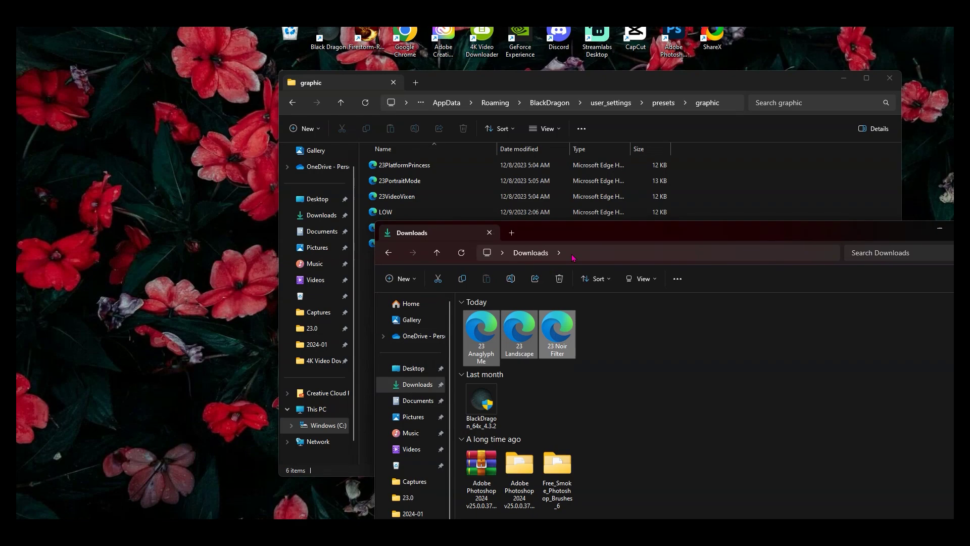
left_click_drag(585, 234, 687, 108)
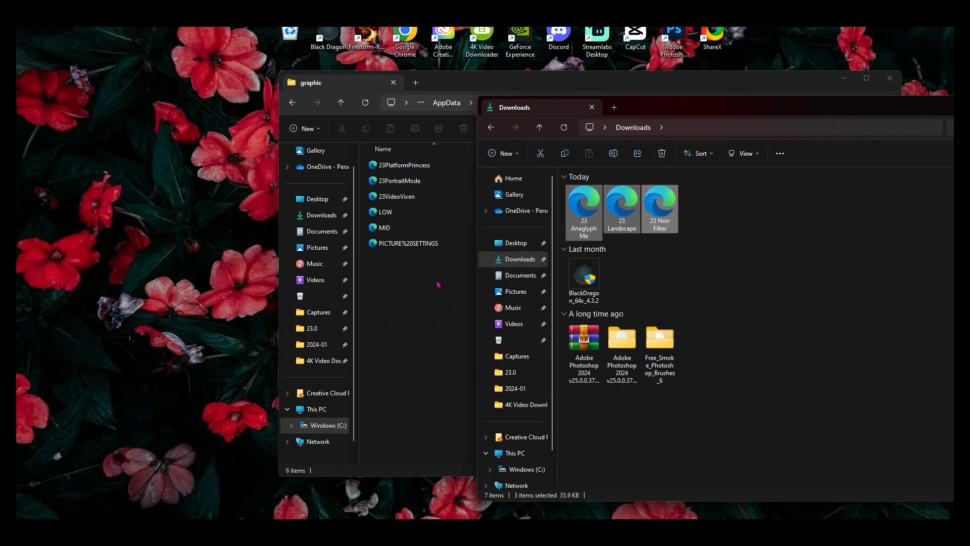
left_click_drag(694, 107, 510, 133)
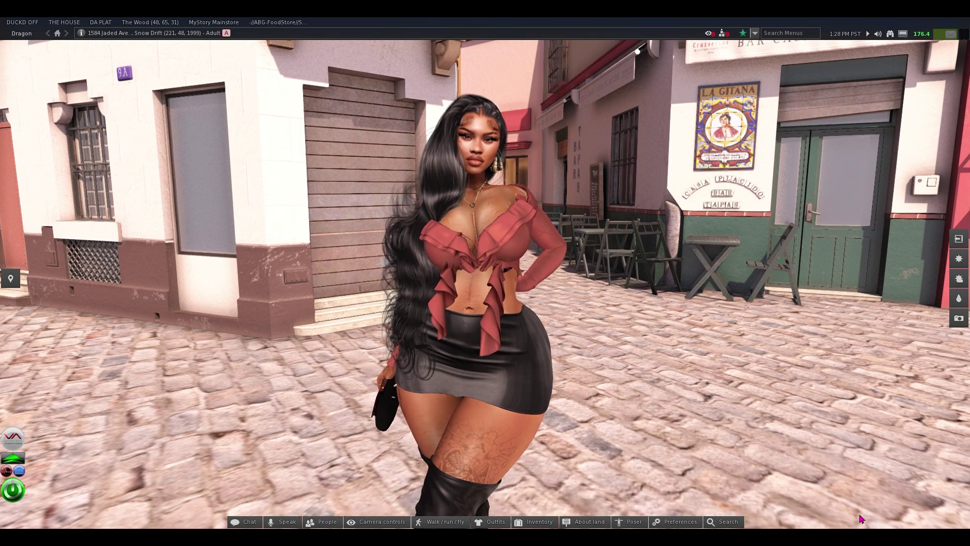
Step: Switch to the Black Dragon viewer, review the basic Display preferences, and open the sidebar with the shader toggles
left_click(678, 523)
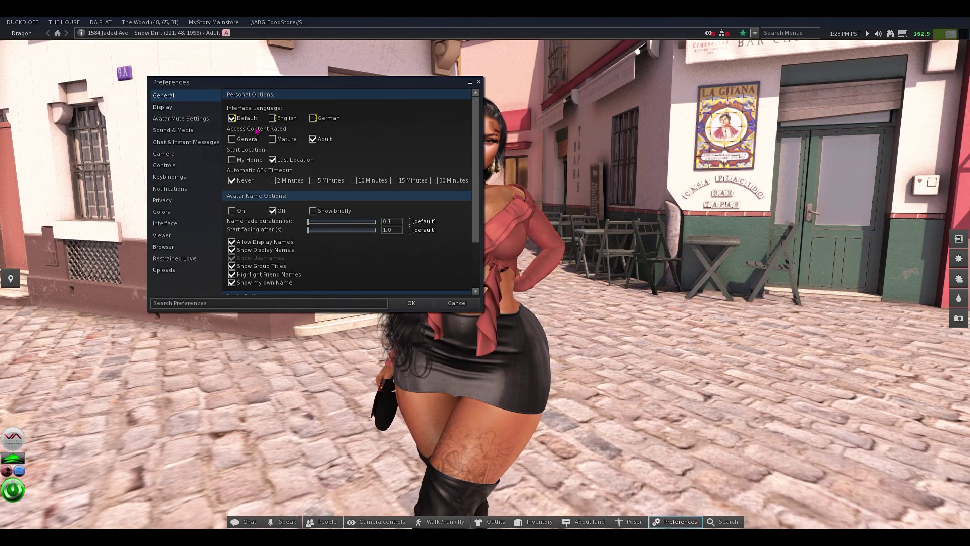
left_click(181, 108)
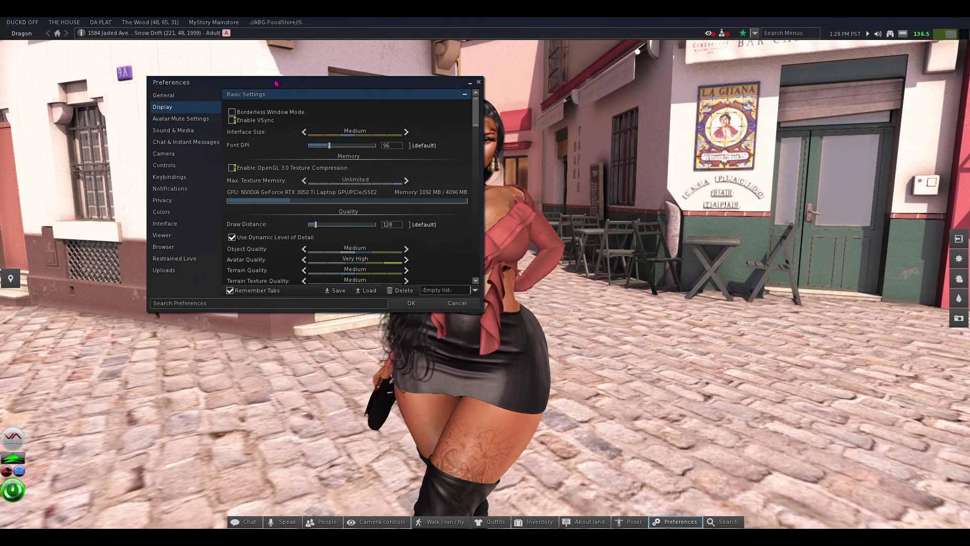
left_click_drag(276, 83, 153, 47)
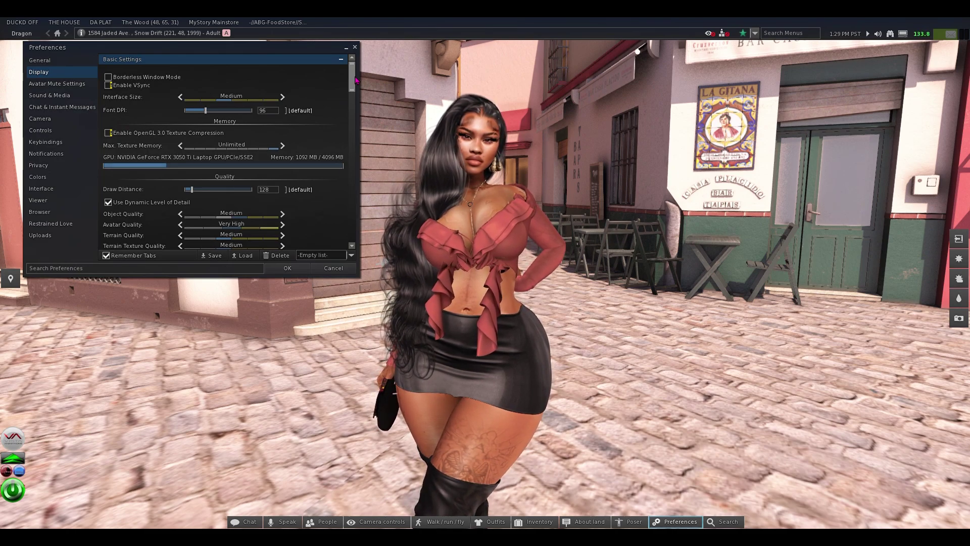
left_click_drag(356, 80, 362, 126)
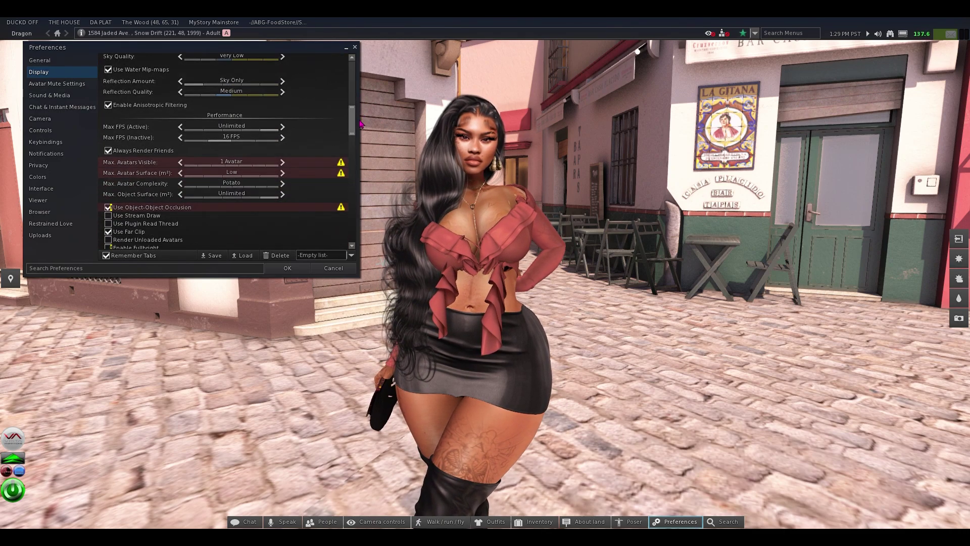
left_click(959, 238)
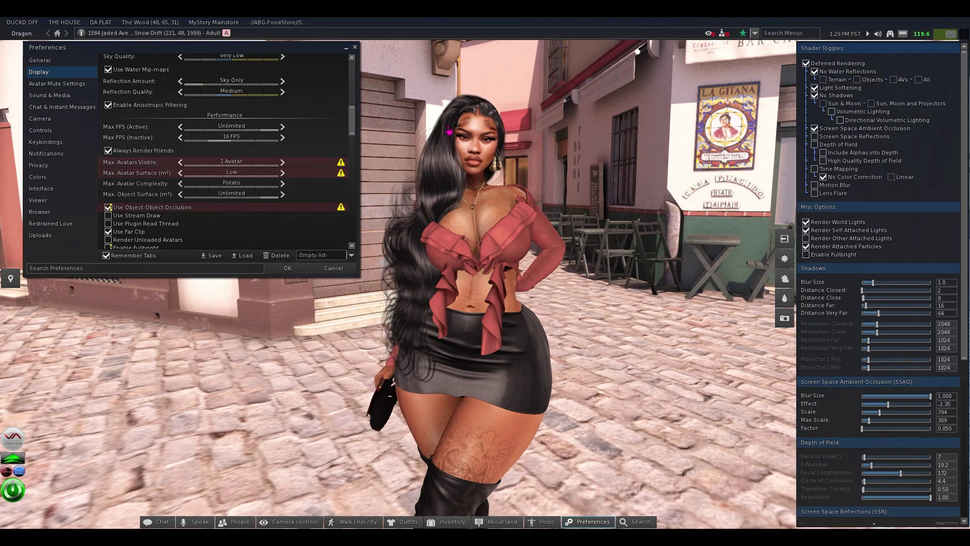
Step: Review the remaining Display preferences from deferred rendering to volumetric lighting, expand Finetuning Settings, and minimize Preferences
left_click_drag(353, 122, 356, 160)
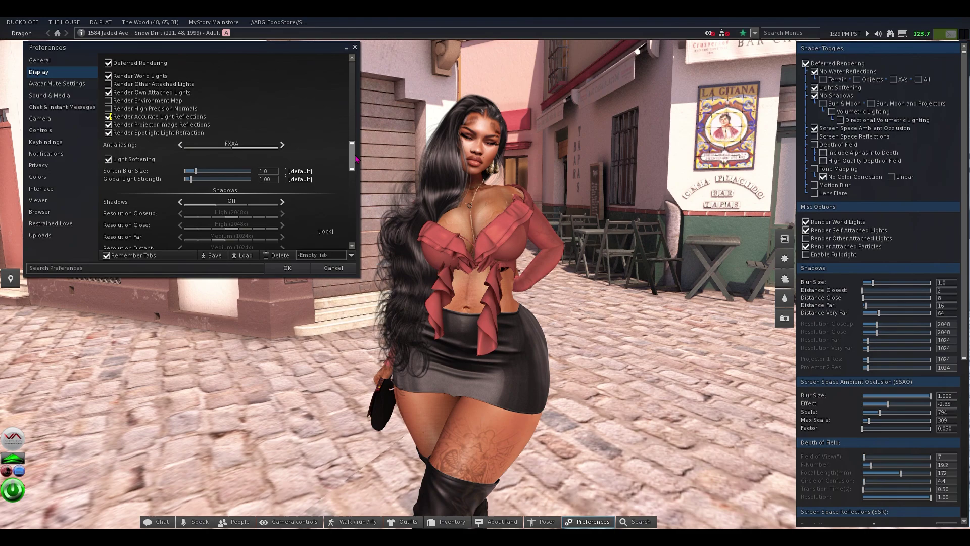
left_click_drag(357, 159, 364, 176)
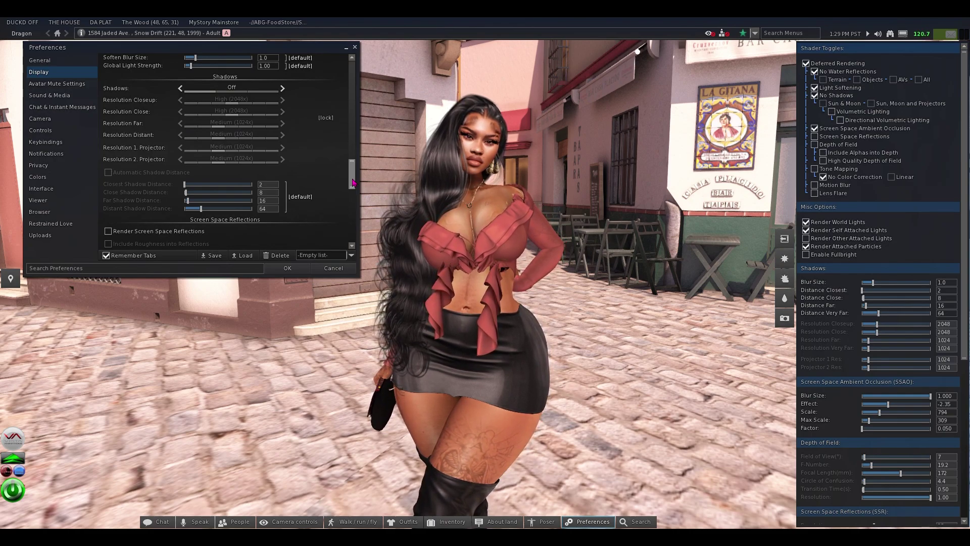
left_click_drag(352, 182, 354, 237)
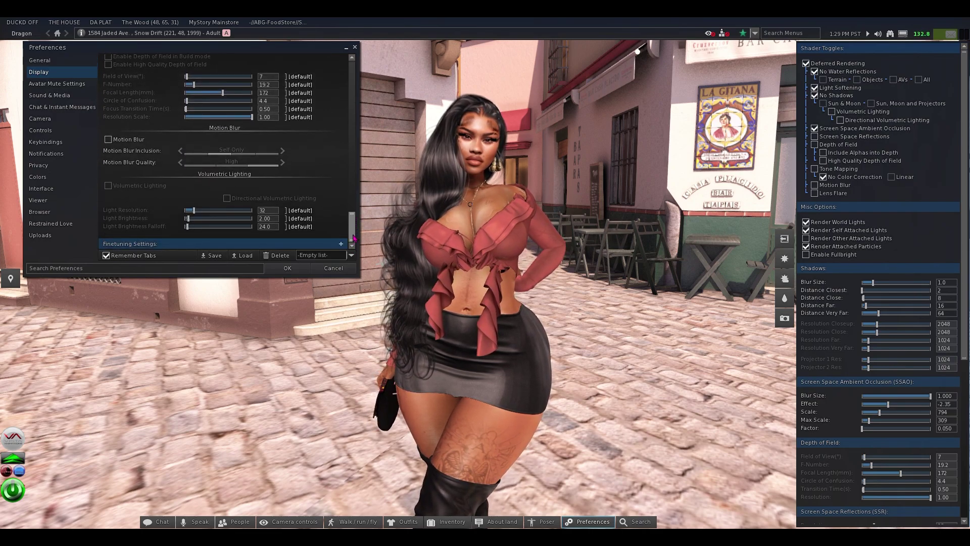
left_click(340, 243)
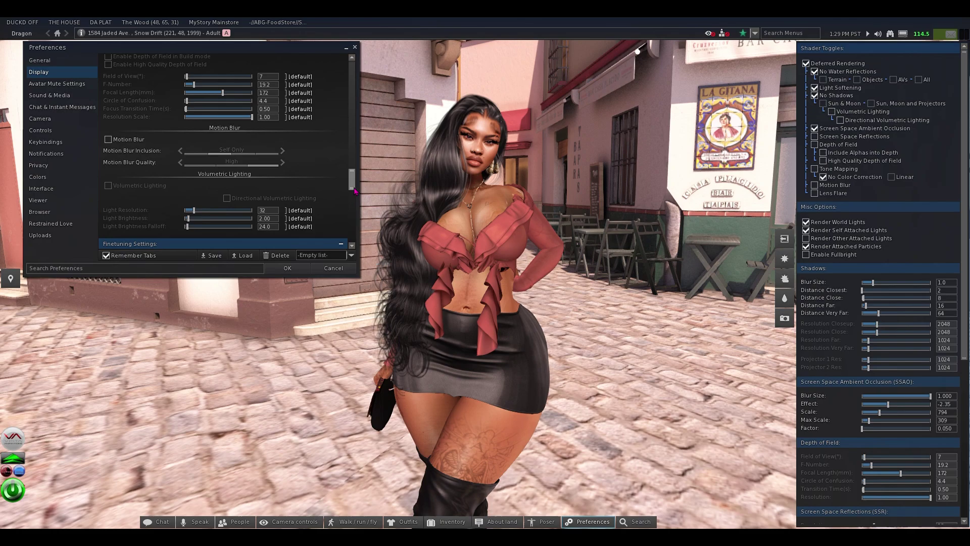
left_click_drag(355, 188, 353, 26)
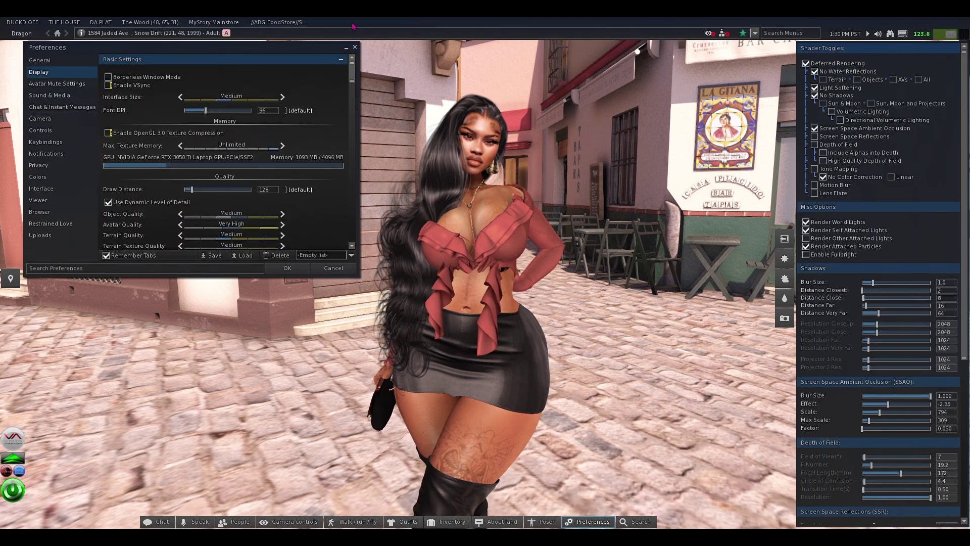
left_click(346, 48)
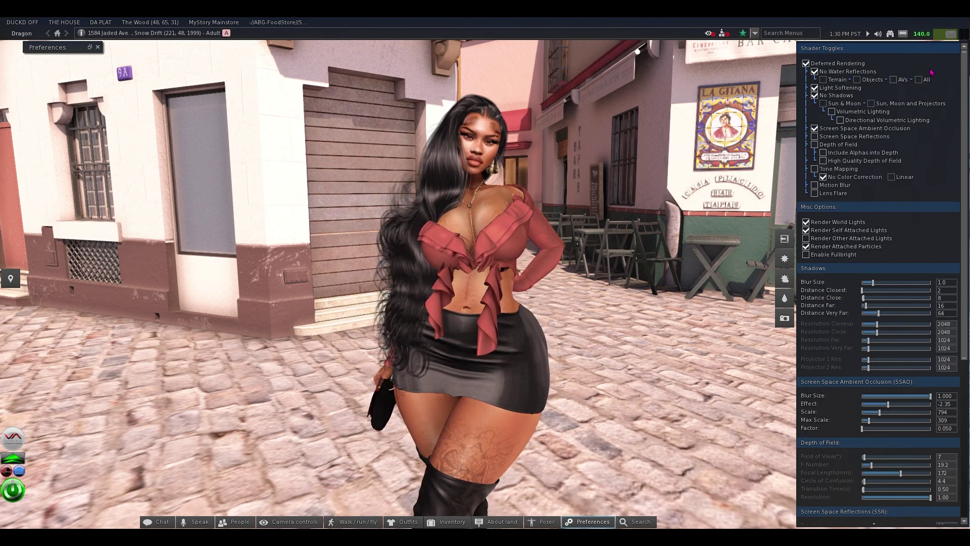
Step: Load the PICTURE SETTINGS preset from the graphic presets list
mouse_move(904, 34)
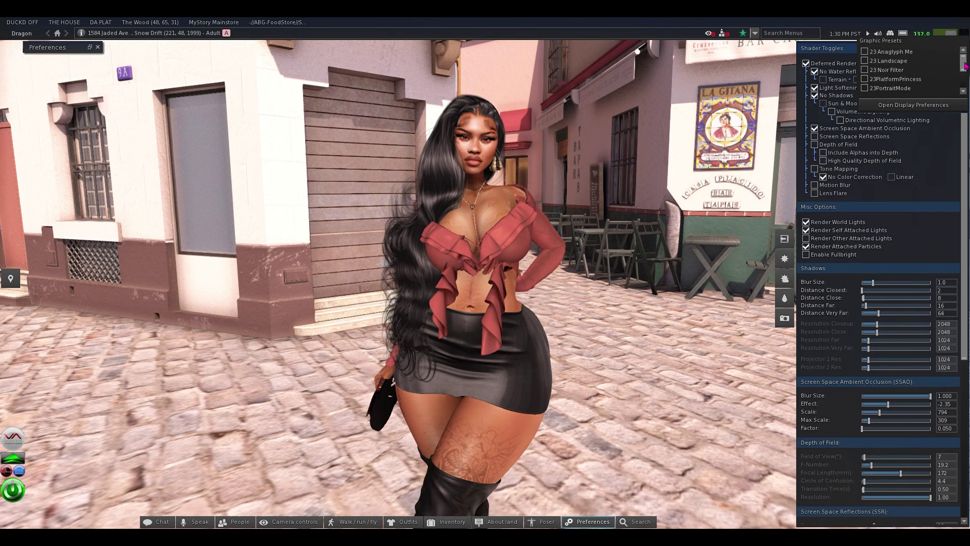
left_click_drag(964, 66, 966, 86)
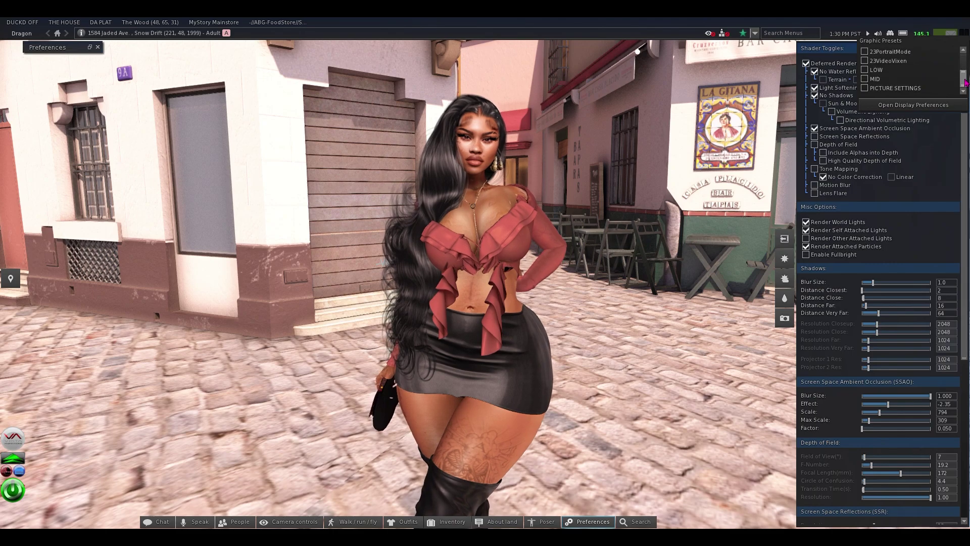
left_click(904, 89)
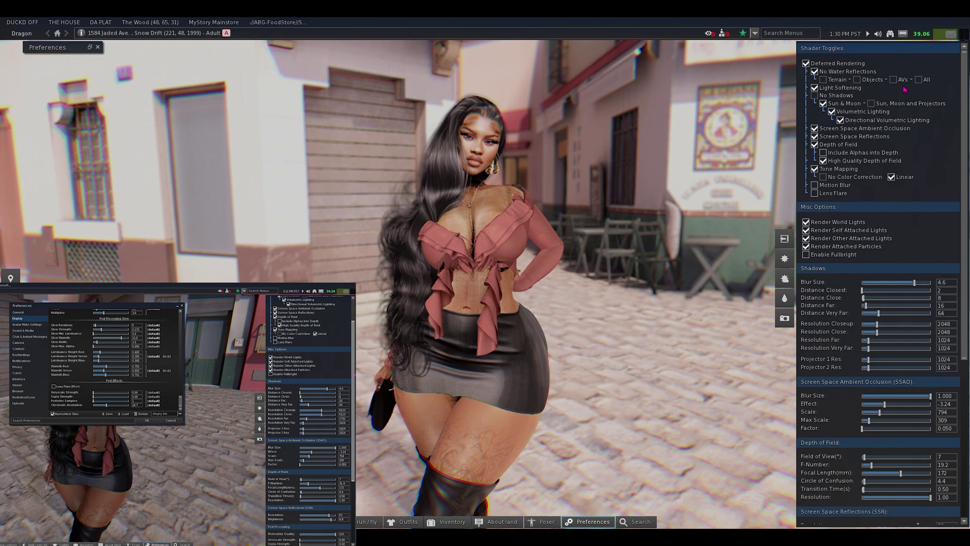
Step: Open the fixed environment settings, try another Swain - Chocolate Series sky preset, and apply Swain - Chocolate Series 4
left_click(784, 259)
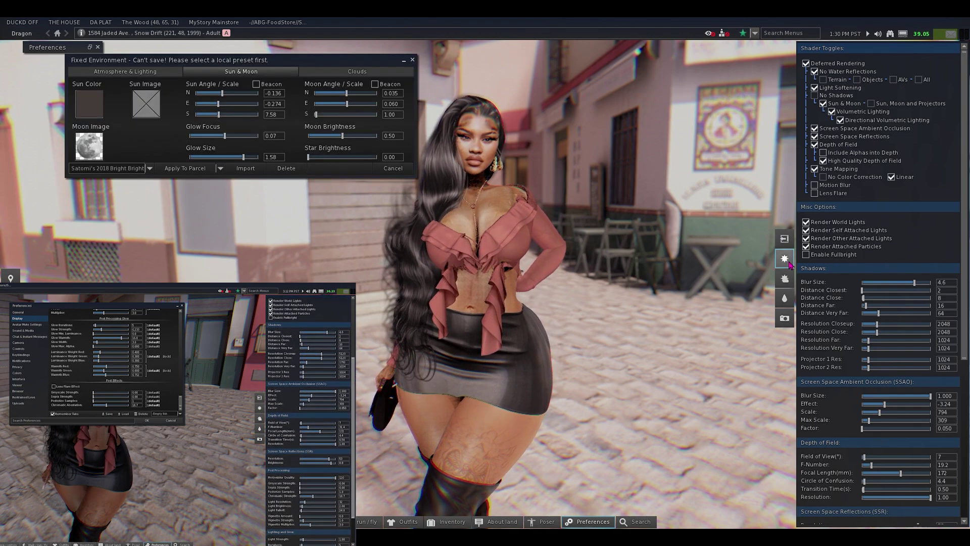
left_click(151, 168)
scroll(217, 215, "down", 10)
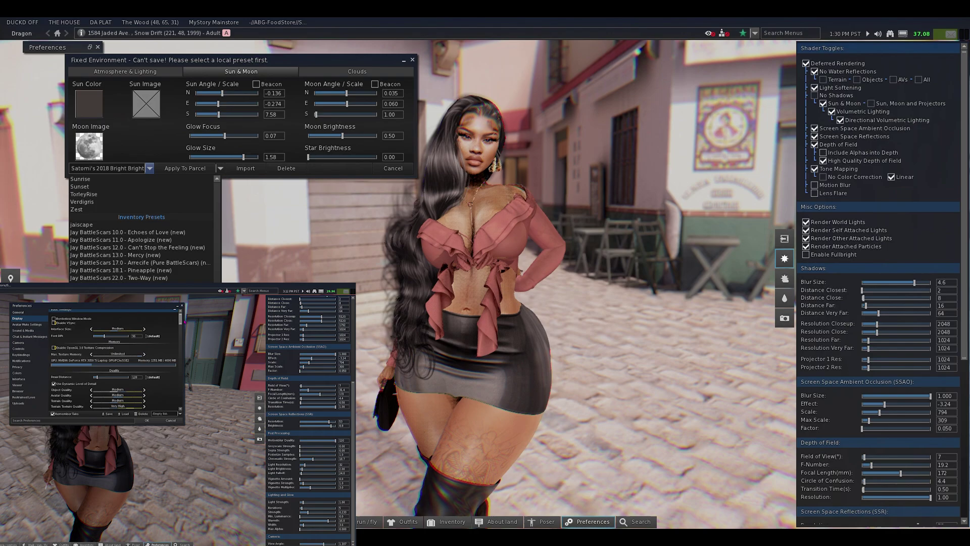
scroll(142, 227, "down", 2)
scroll(142, 228, "down", 8)
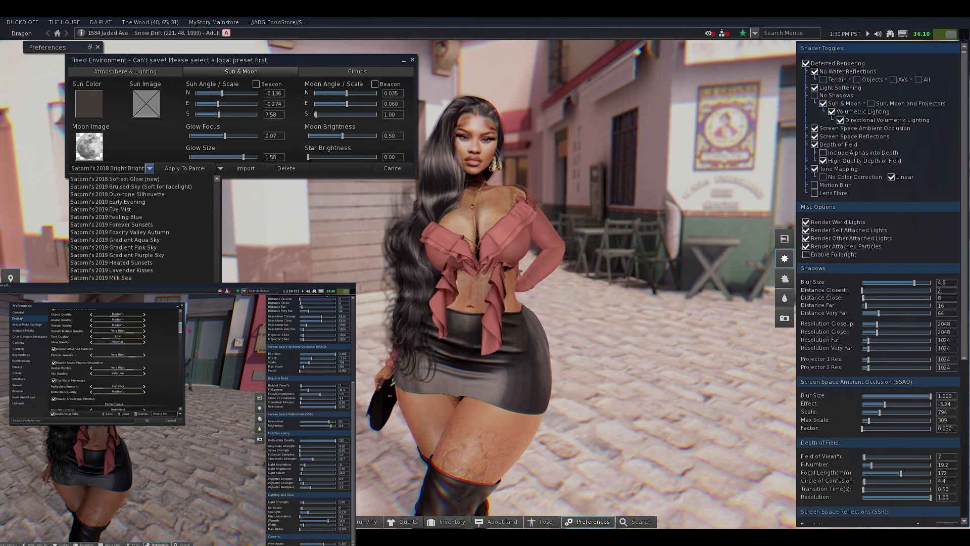
left_click(146, 199)
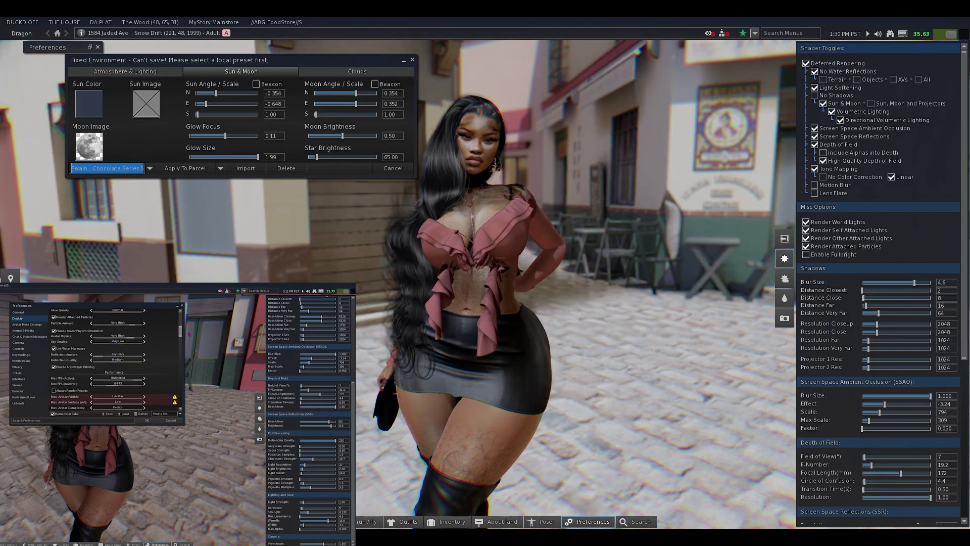
left_click(151, 168)
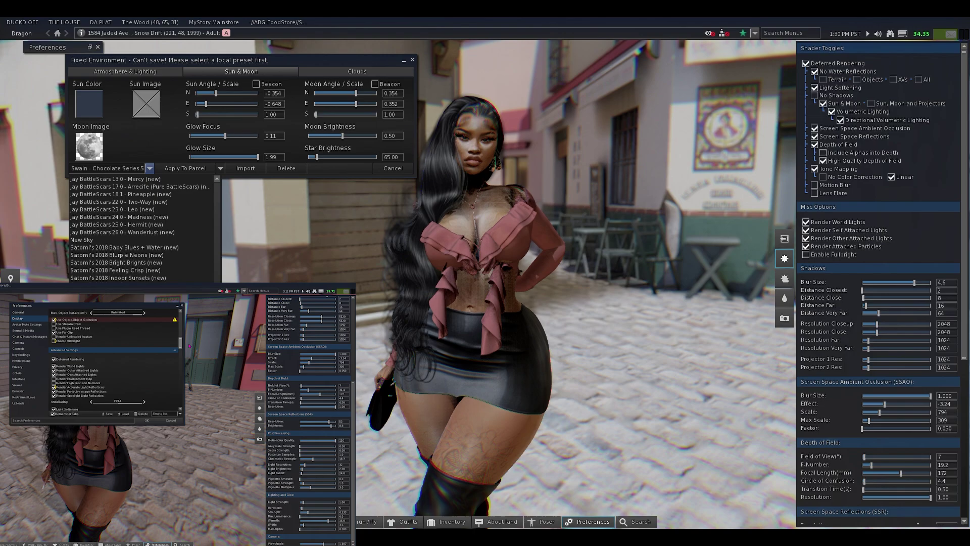
scroll(144, 227, "down", 6)
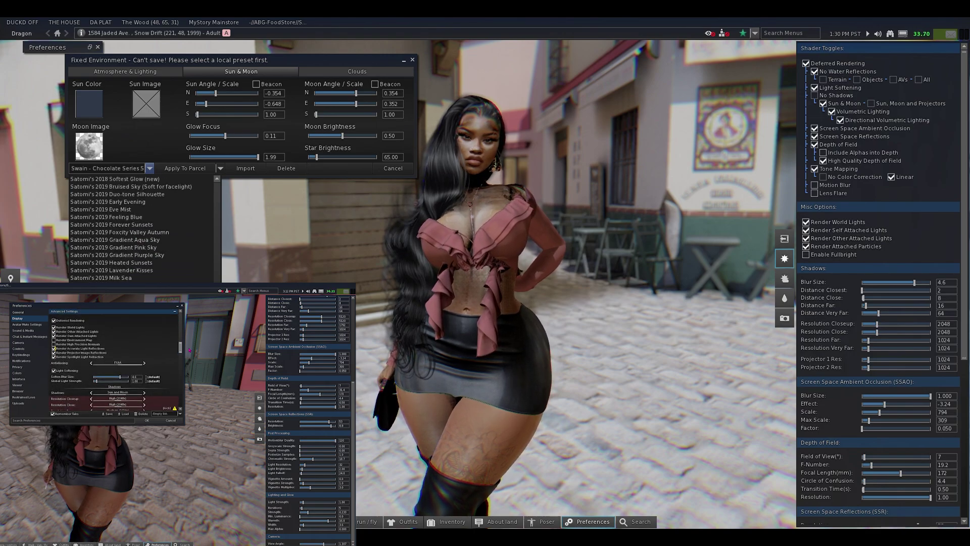
key("Up")
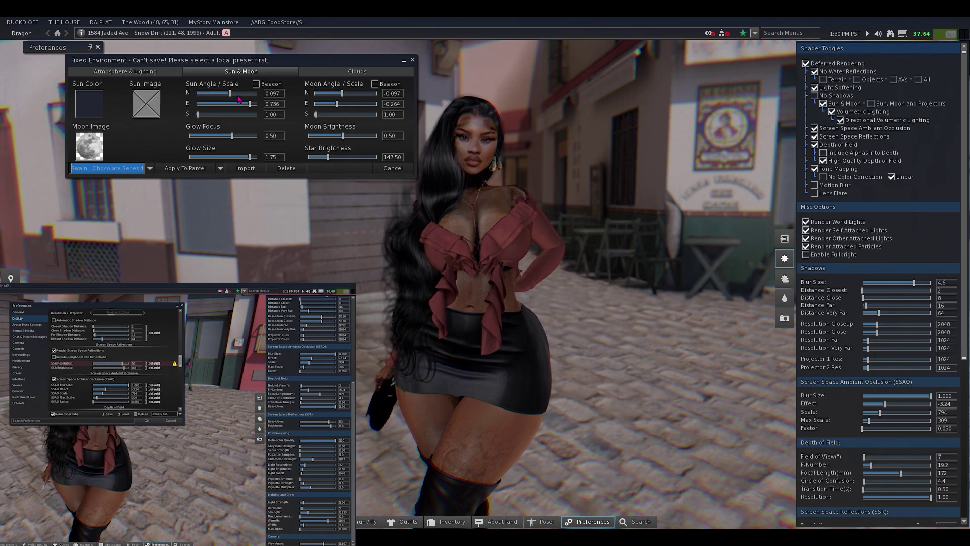
Step: Set the sun angle to N 0.113 and E 0.177, and the scene gamma to 1.47
left_click_drag(230, 93, 235, 112)
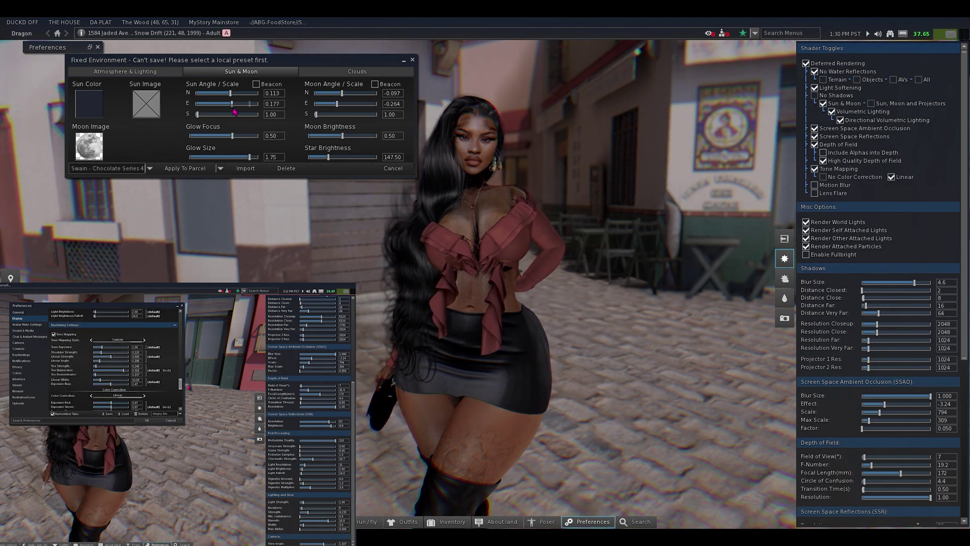
left_click(164, 75)
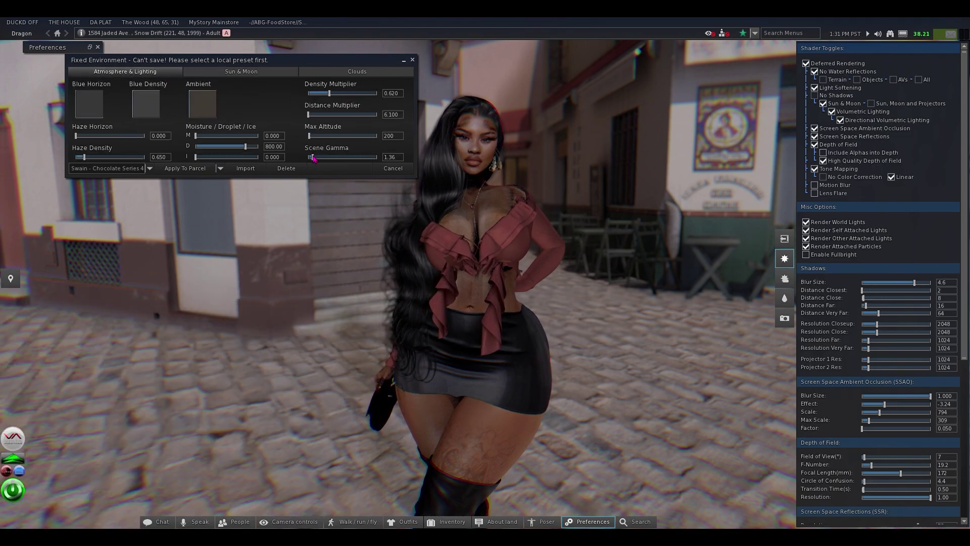
left_click_drag(313, 157, 314, 160)
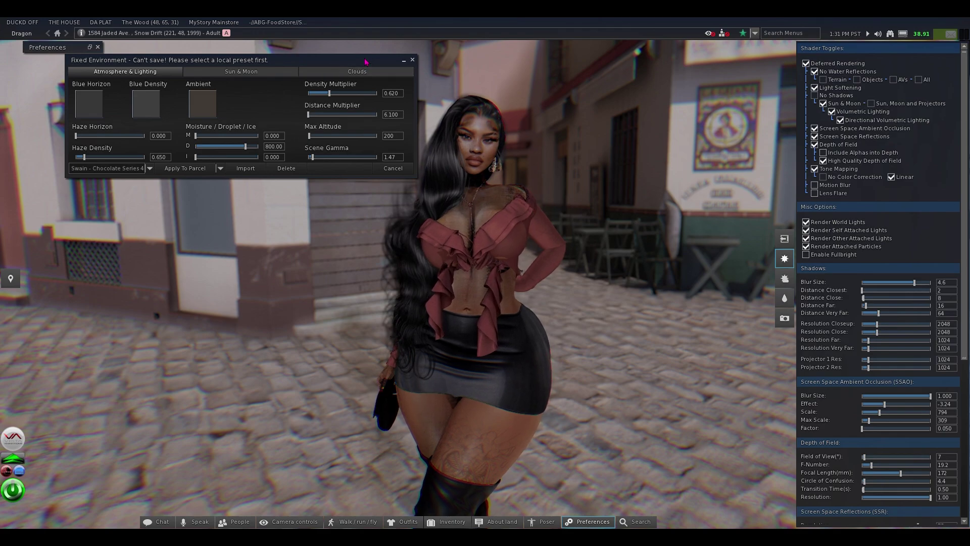
Step: Move the environment window aside, frame the avatar's face and upper body in the camera, and open the snapshot tool
left_click_drag(366, 62, 236, 84)
left_click(467, 215, "alt")
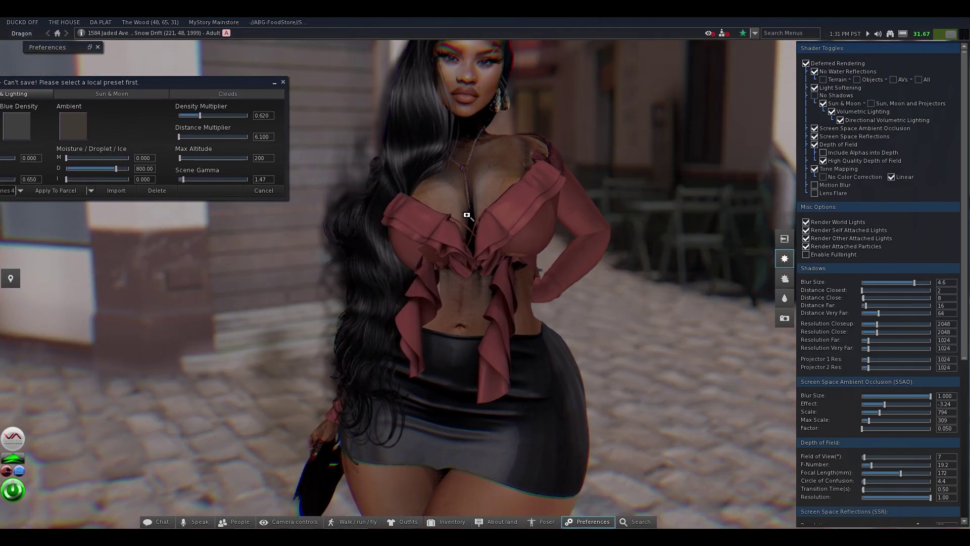
scroll(467, 216, "down", 3)
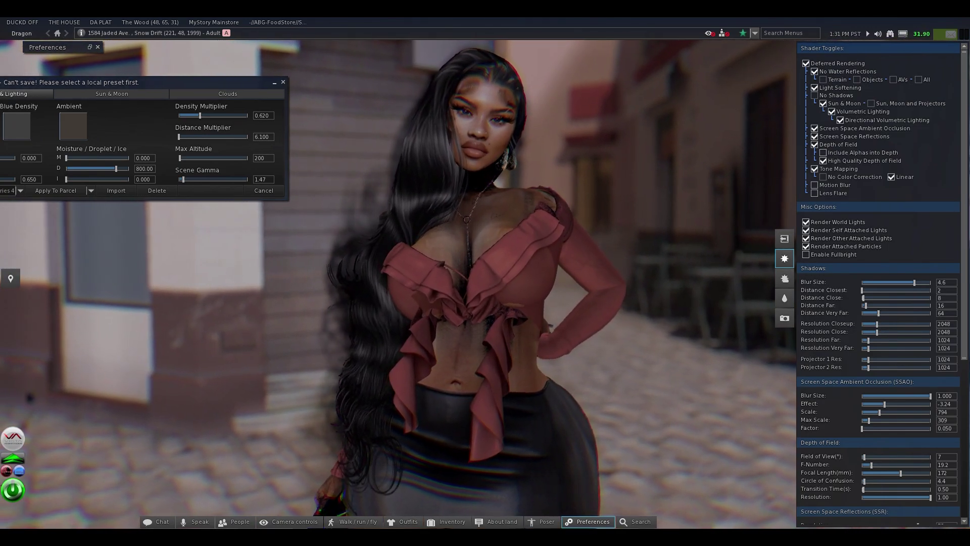
left_click(784, 318)
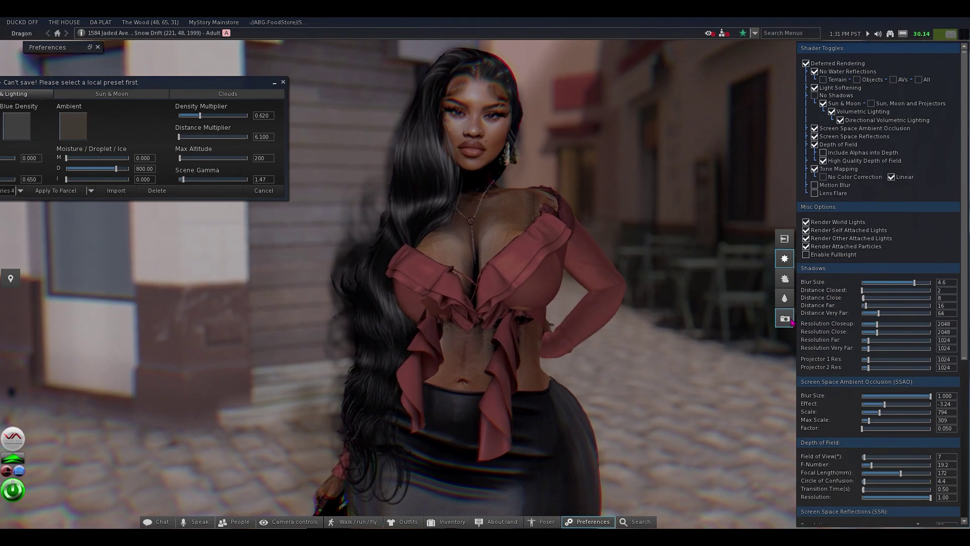
Step: Open the snapshot's save-to-disk options and retake the avatar snapshot with the enlarged preview displayed beside the snapshot window
left_click(306, 225)
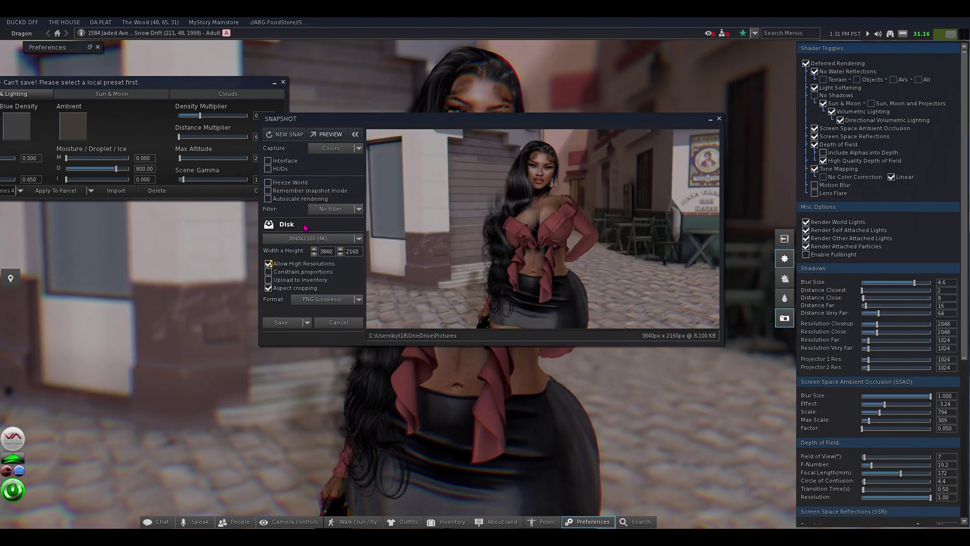
left_click(328, 136)
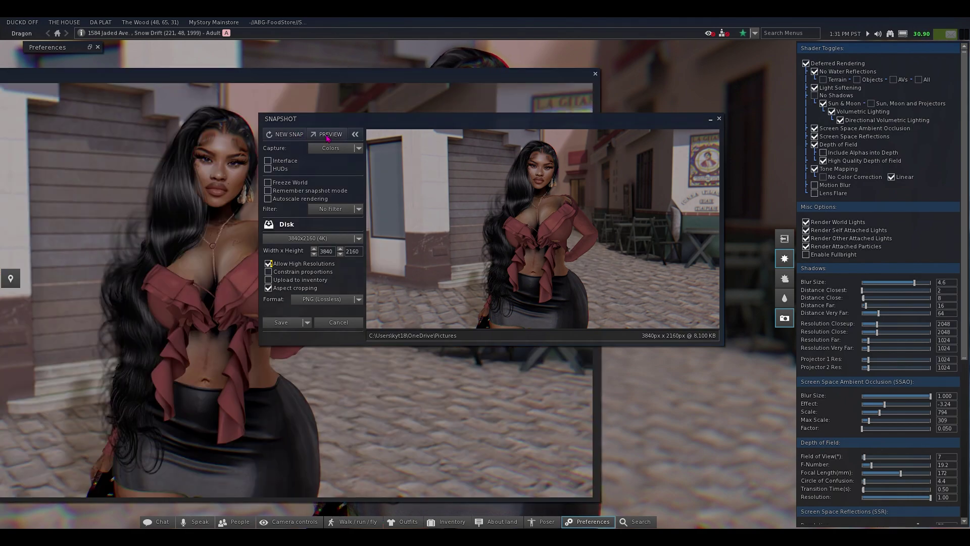
left_click_drag(378, 123, 586, 157)
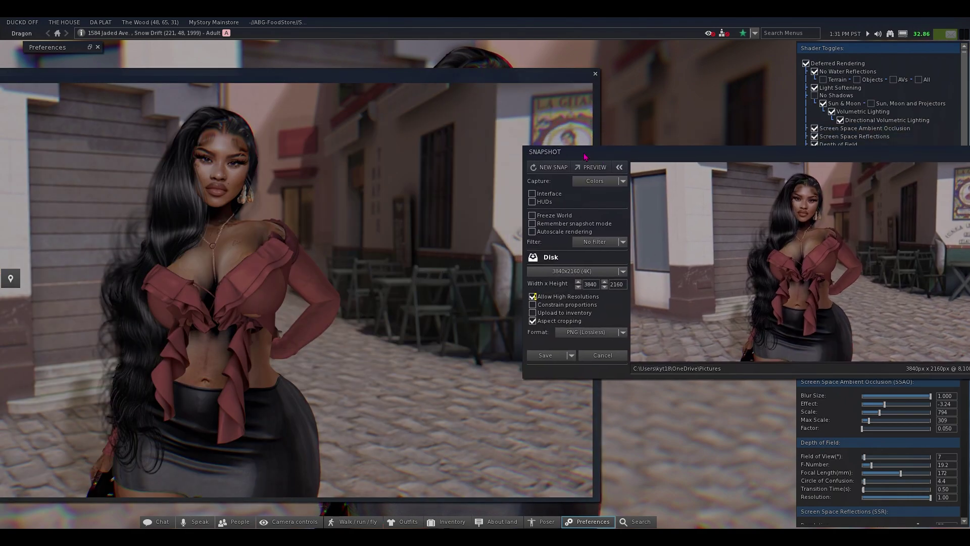
left_click(550, 168)
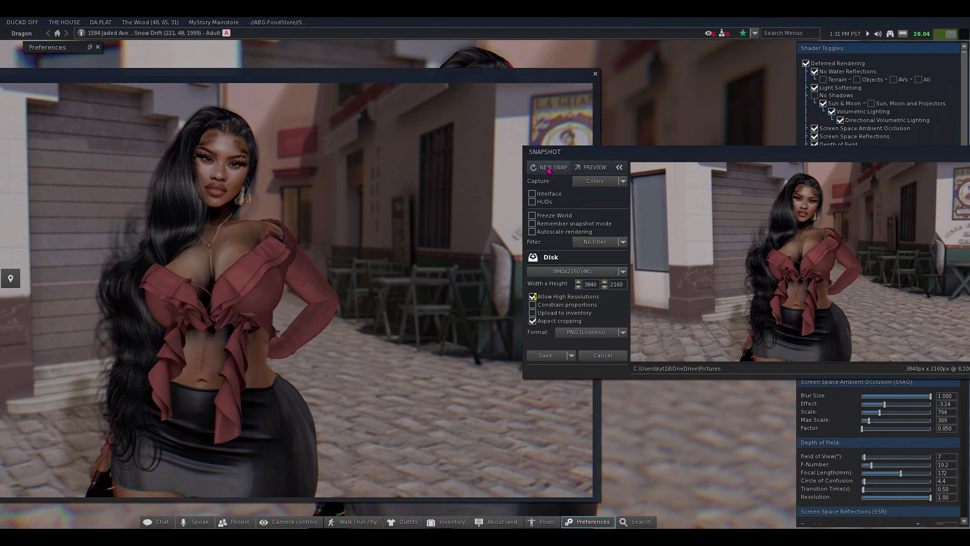
left_click(550, 168)
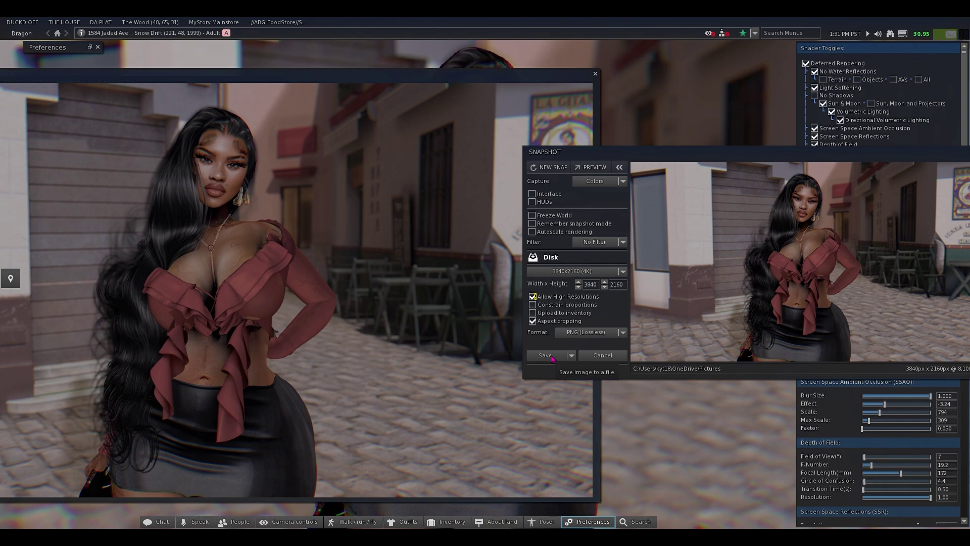
Step: Cancel saving to disk, close the preview and snapshot windows, and reframe the avatar from head to thighs
left_click(594, 355)
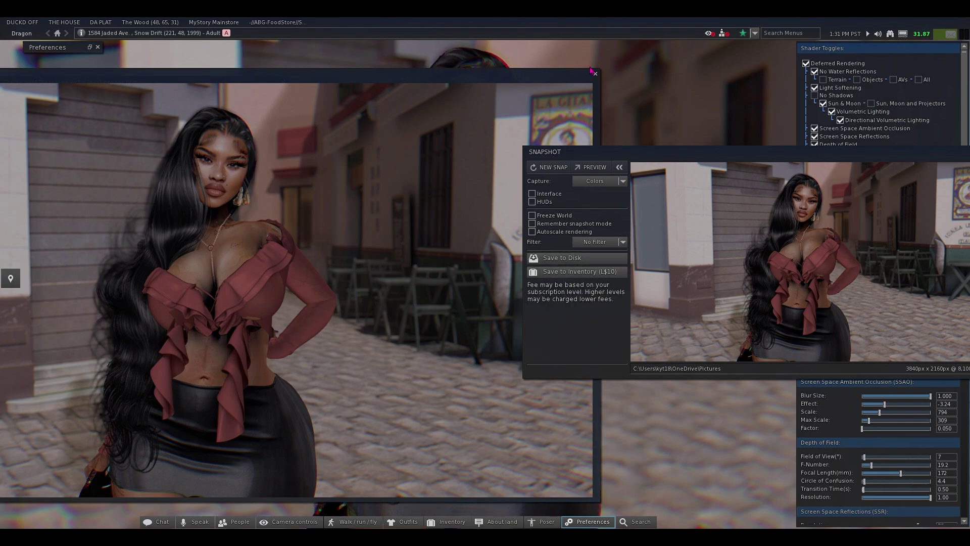
left_click(596, 74)
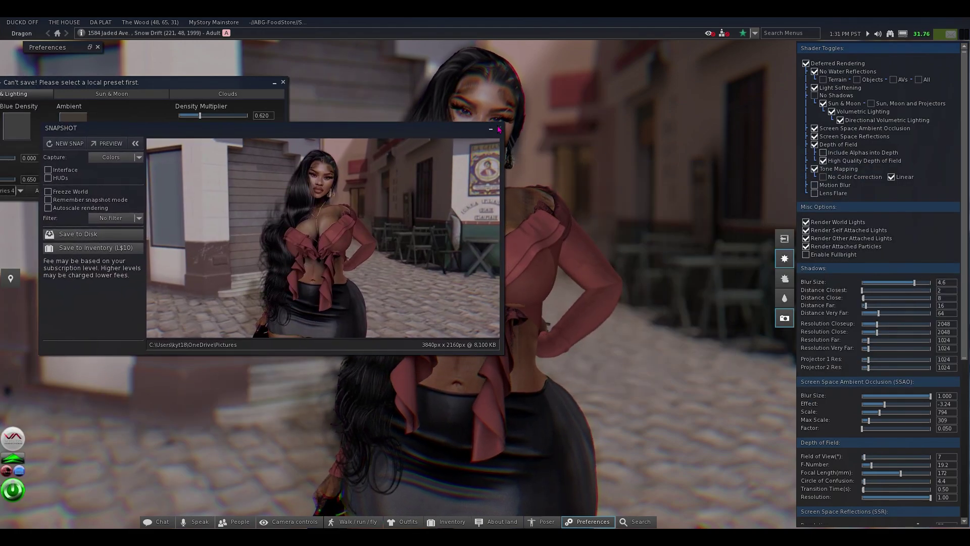
left_click(499, 128)
scroll(488, 276, "down", 3)
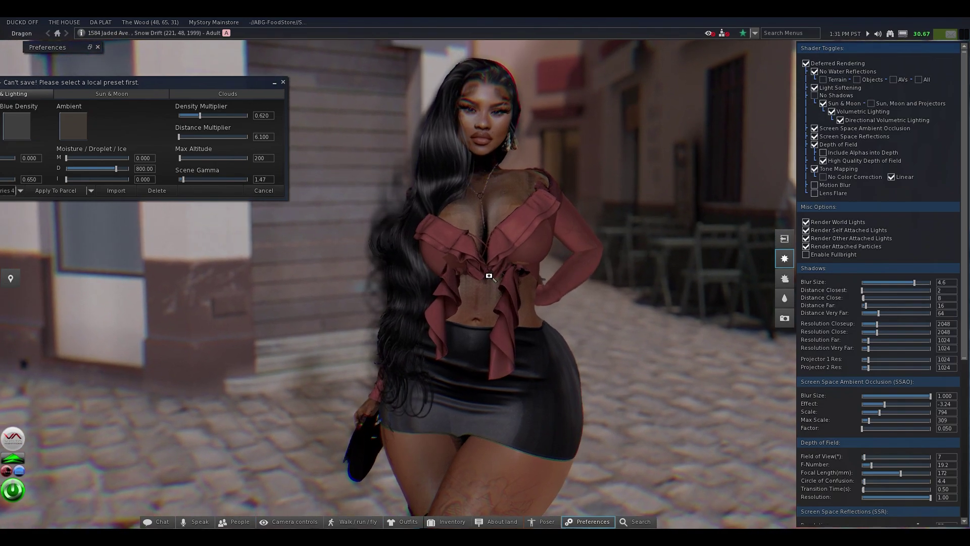
scroll(489, 276, "up", 2)
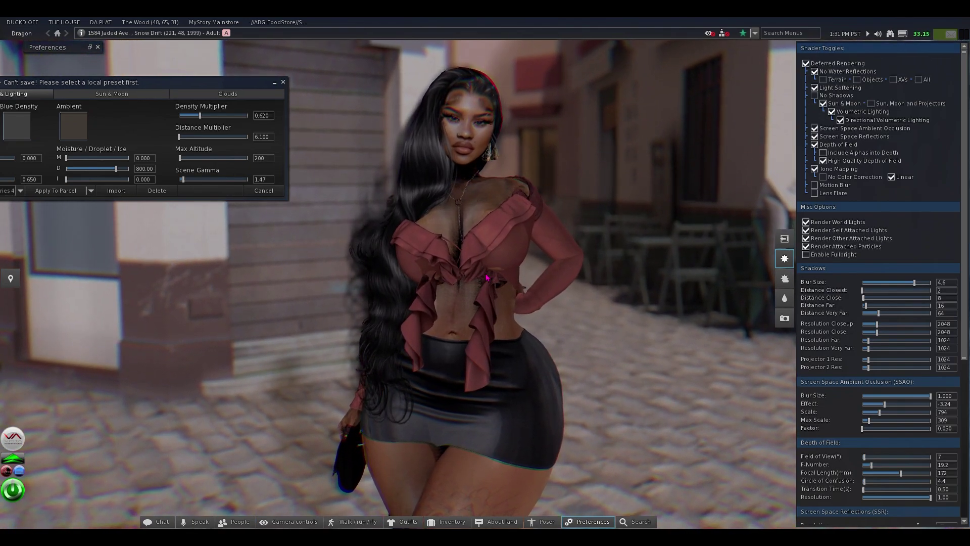